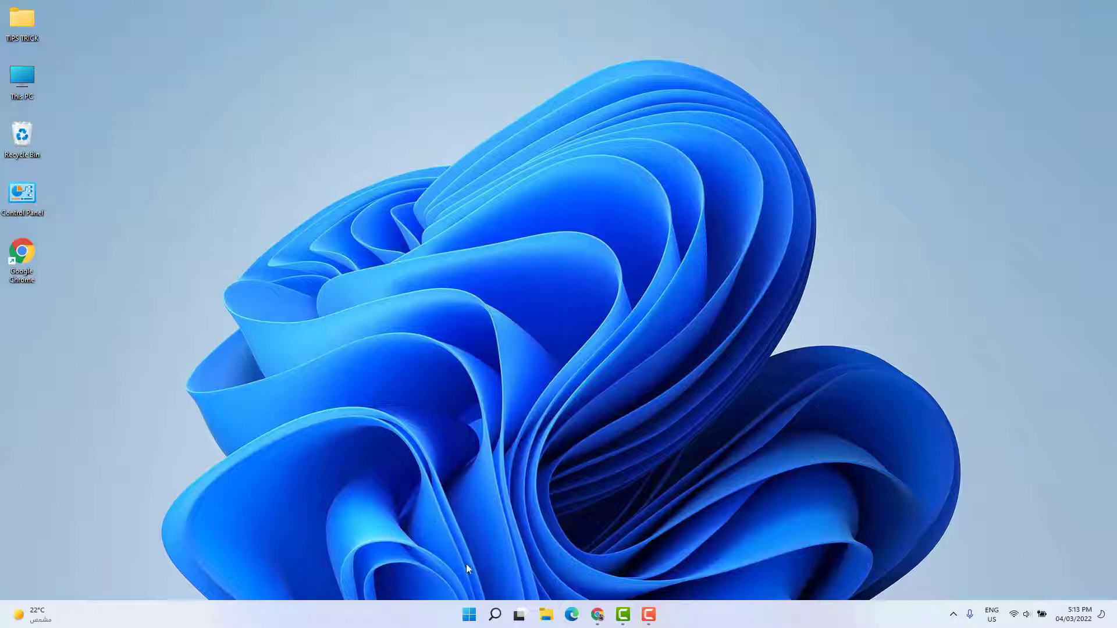
- Restart the Windows Explorer process from Task Manager's full-details view, then close Task Manager
{"action": "right_click", "coordinate": [469, 616]}
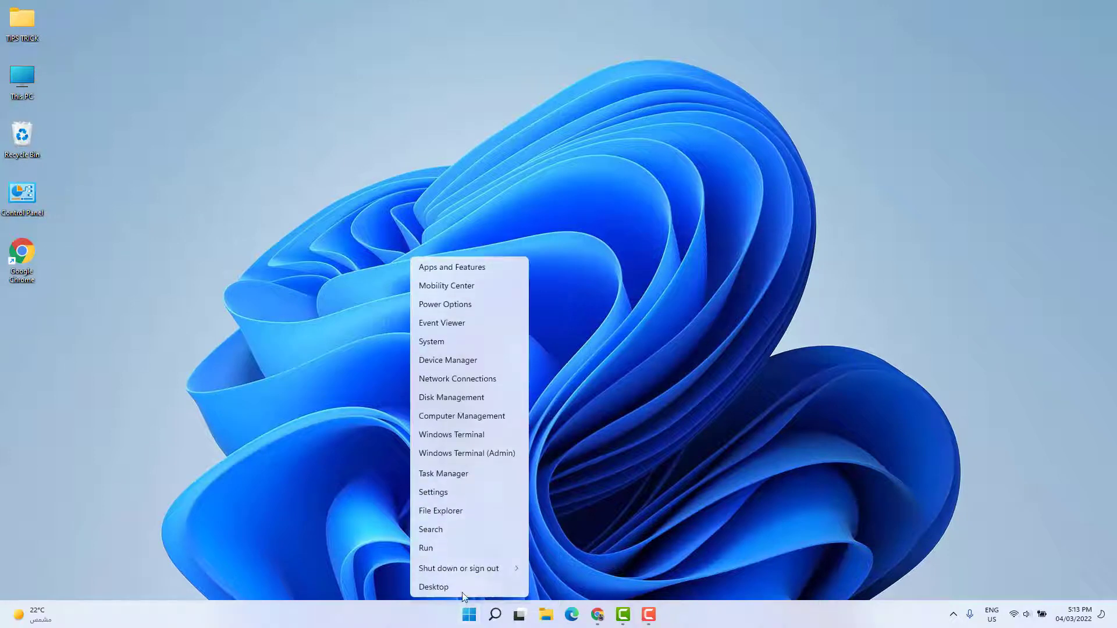
{"action": "left_click", "coordinate": [458, 477]}
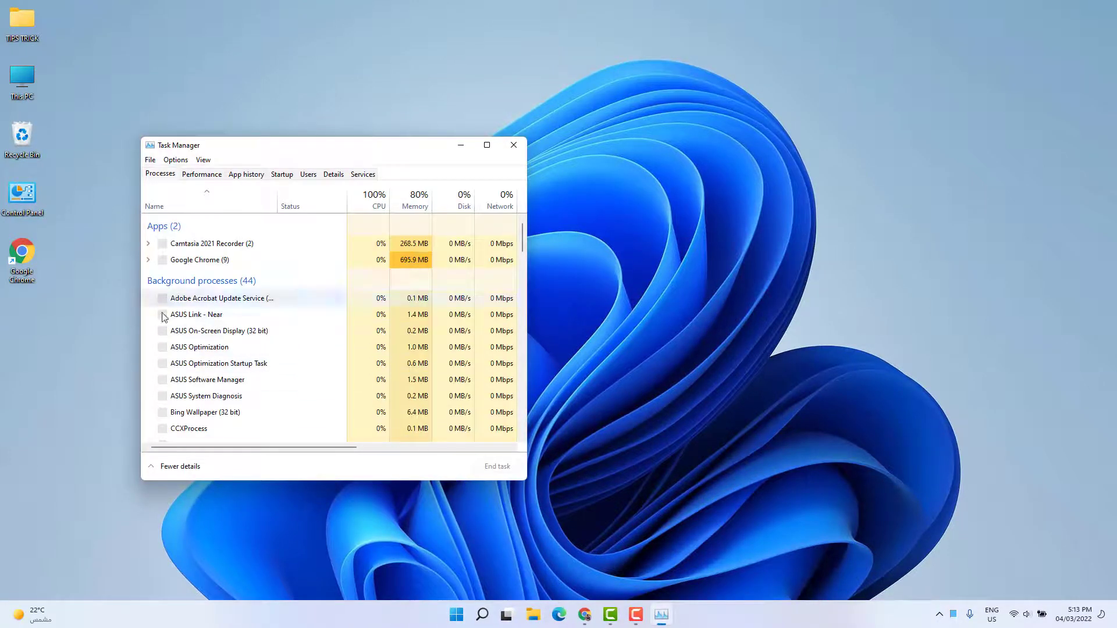
{"action": "left_click", "coordinate": [167, 469]}
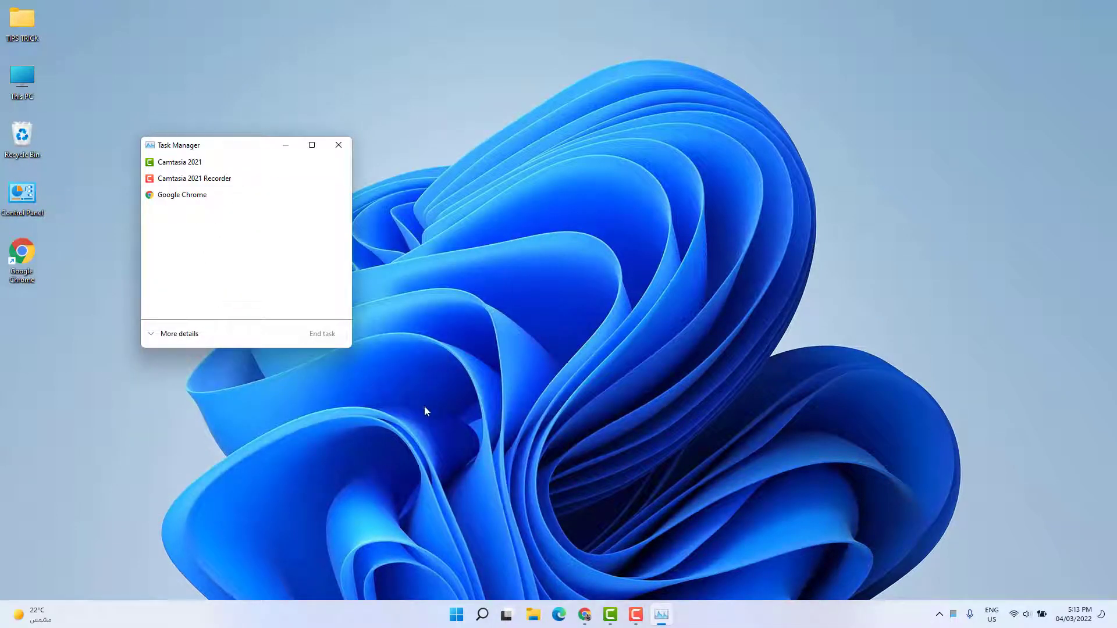
{"action": "left_click", "coordinate": [177, 338]}
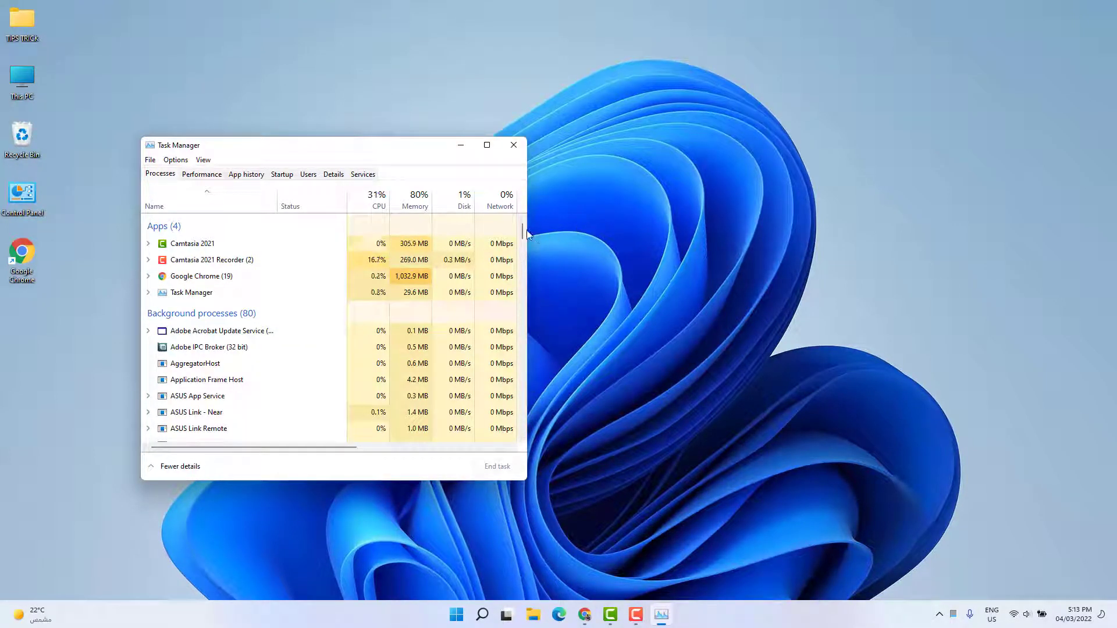
{"action": "left_click_drag", "start_coordinate": [522, 236], "coordinate": [515, 421]}
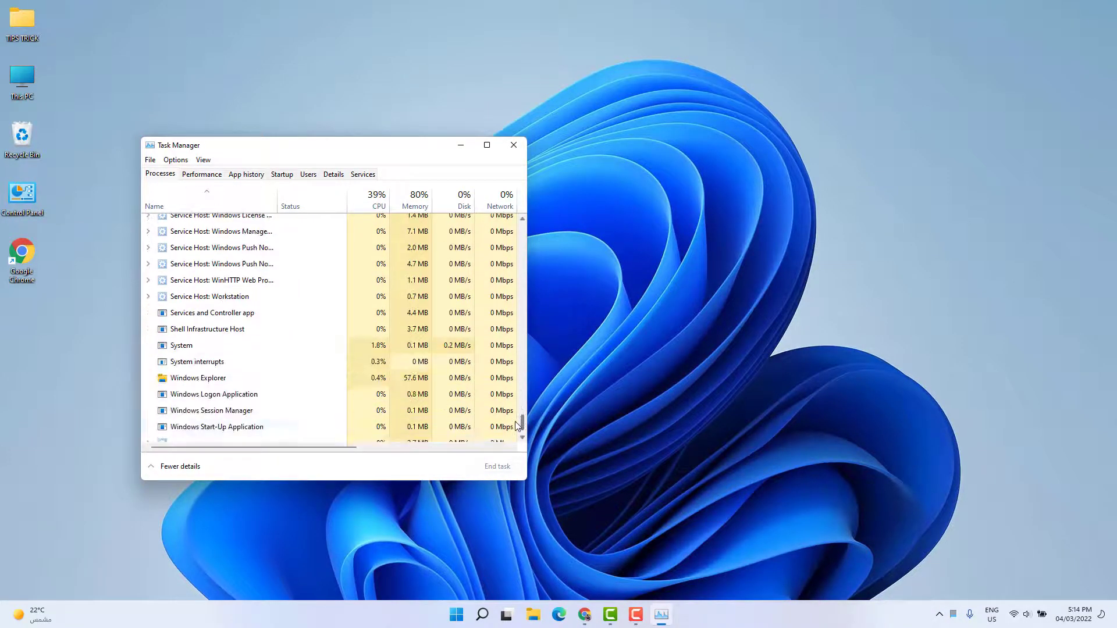
{"action": "left_click", "coordinate": [210, 377]}
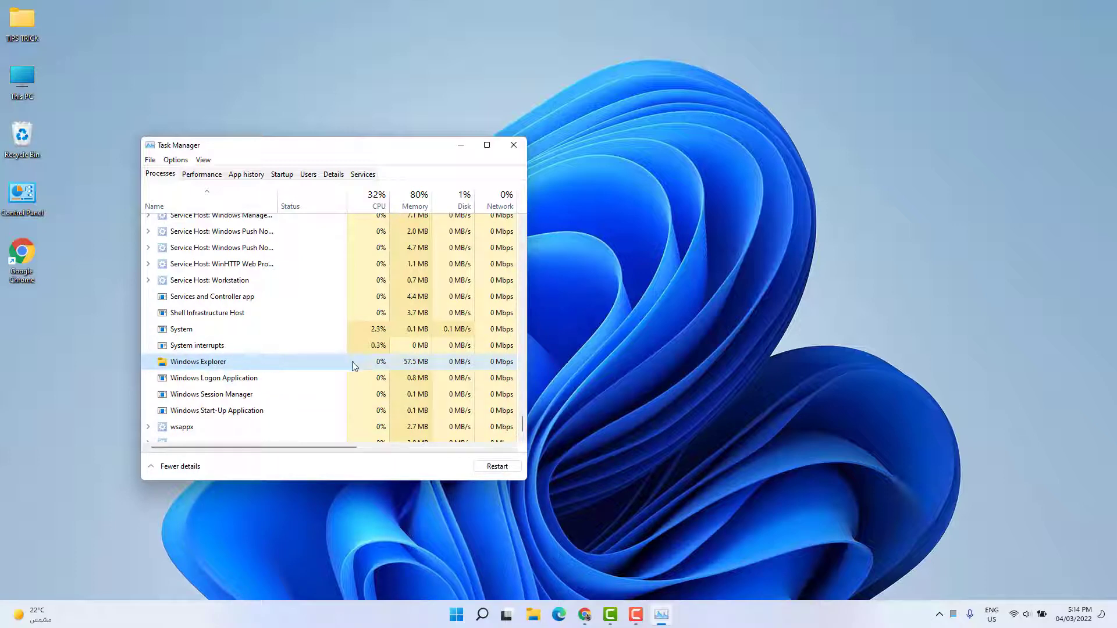
{"action": "left_click", "coordinate": [499, 469]}
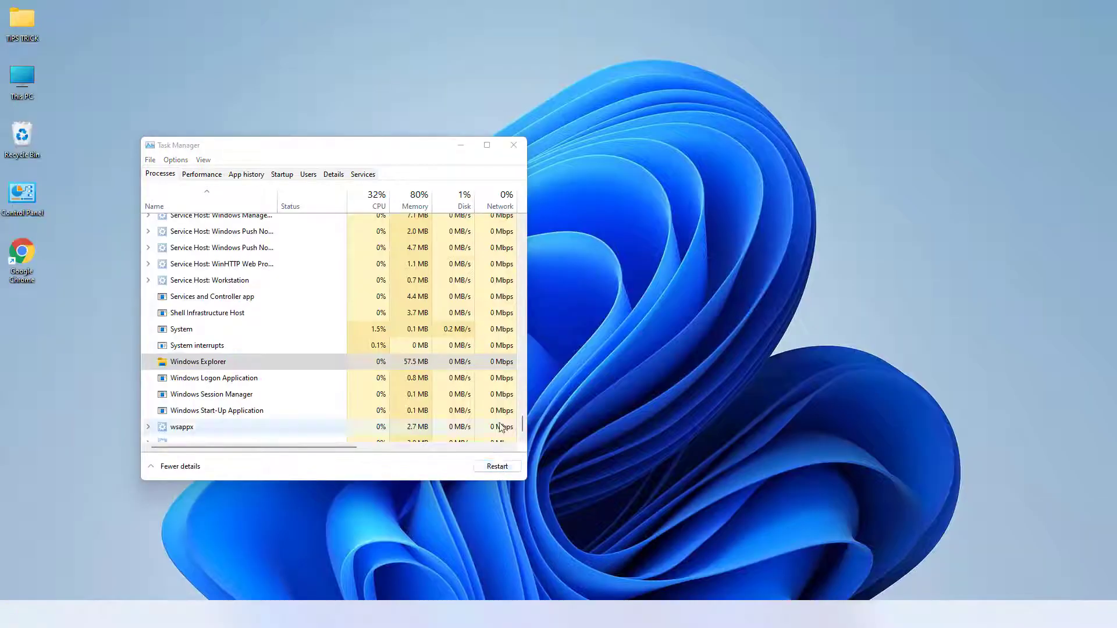
{"action": "left_click", "coordinate": [513, 147]}
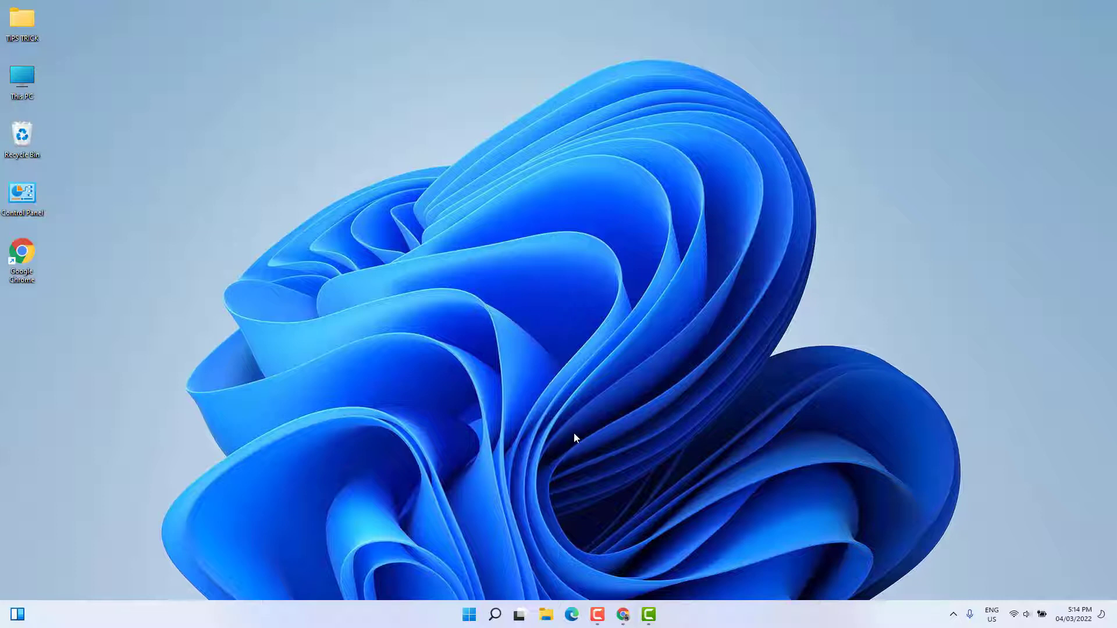
- Go to Settings' Bluetooth & devices › Devices page and open More Bluetooth settings
{"action": "left_click", "coordinate": [469, 614]}
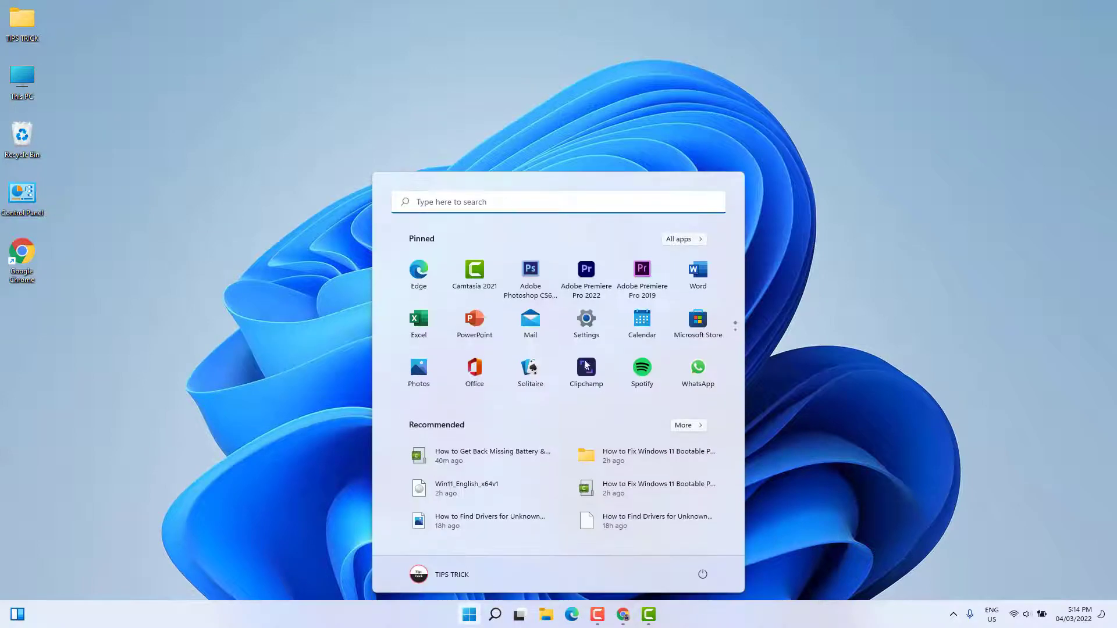
{"action": "left_click", "coordinate": [586, 321]}
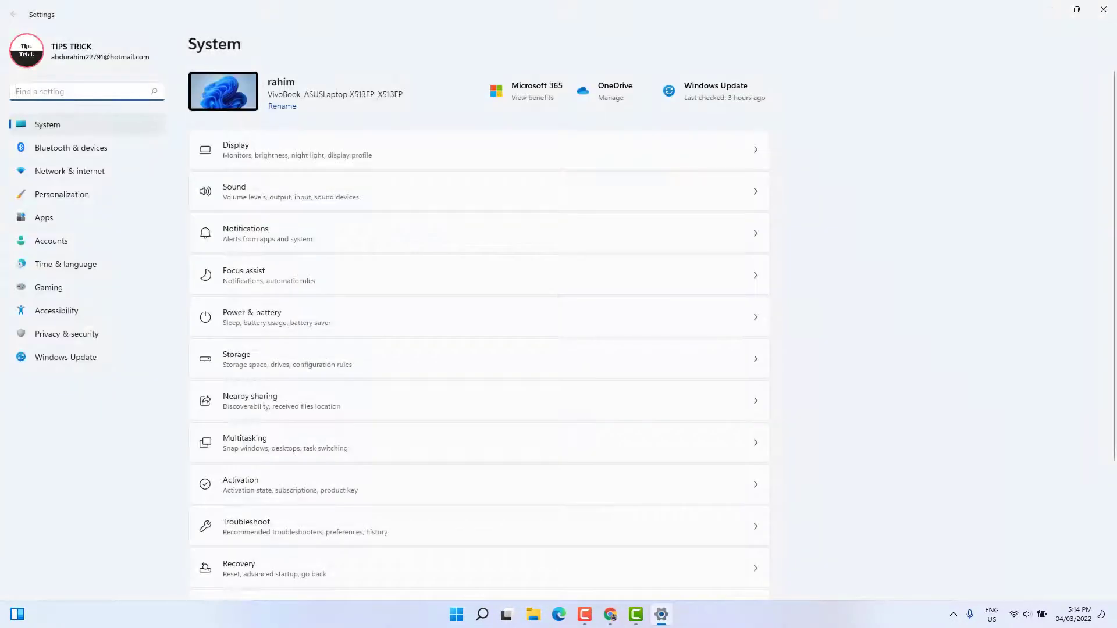
{"action": "left_click", "coordinate": [77, 152]}
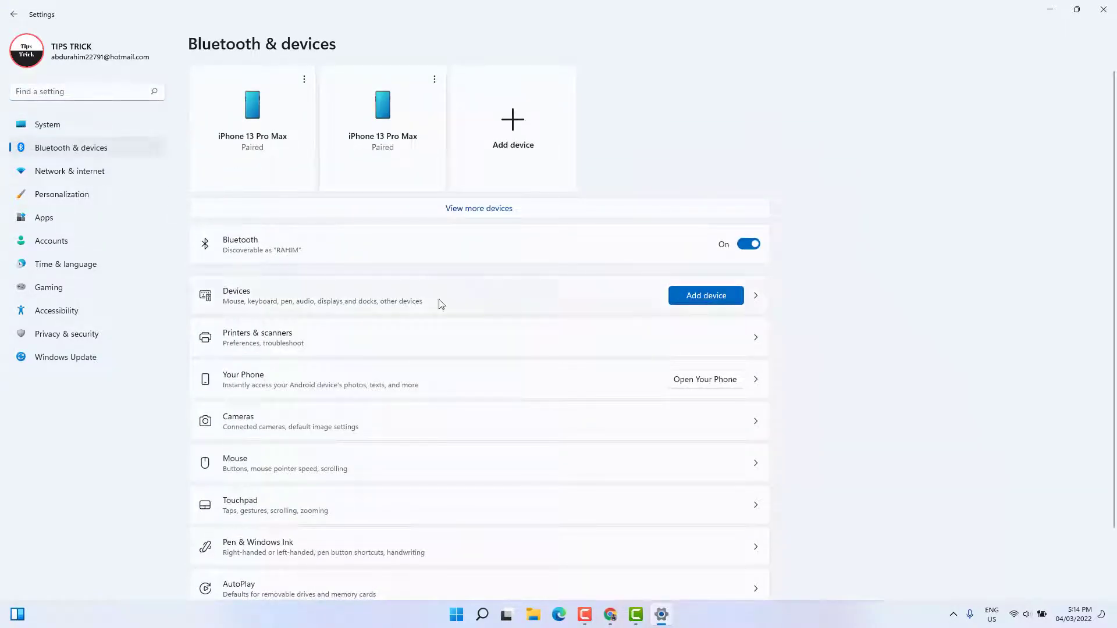
{"action": "left_click", "coordinate": [479, 209]}
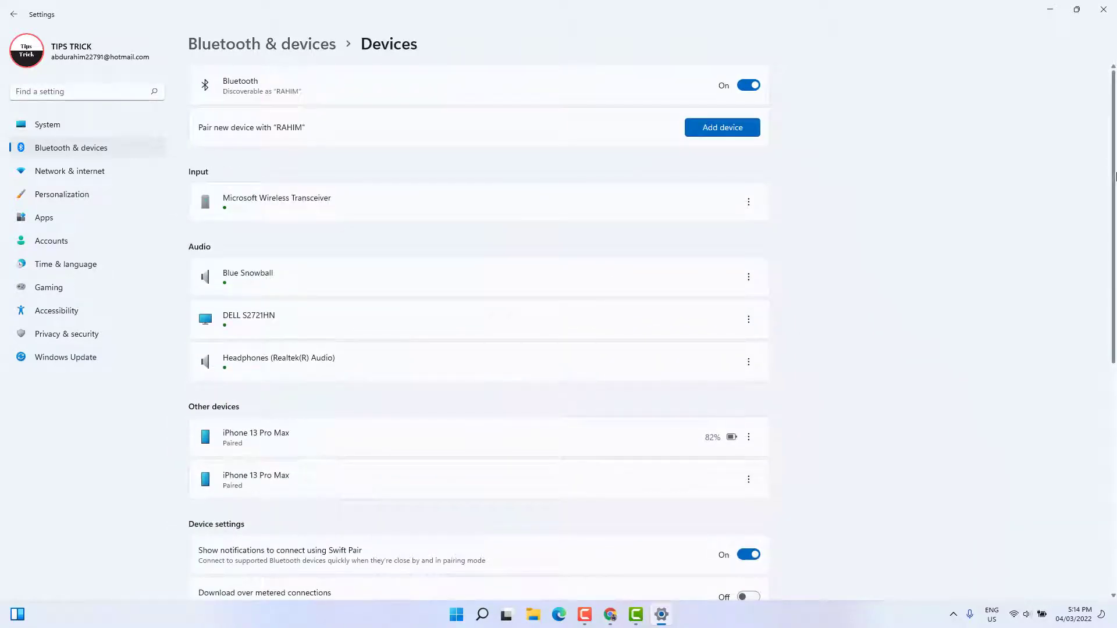
{"action": "left_click_drag", "start_coordinate": [1115, 176], "coordinate": [1115, 342]}
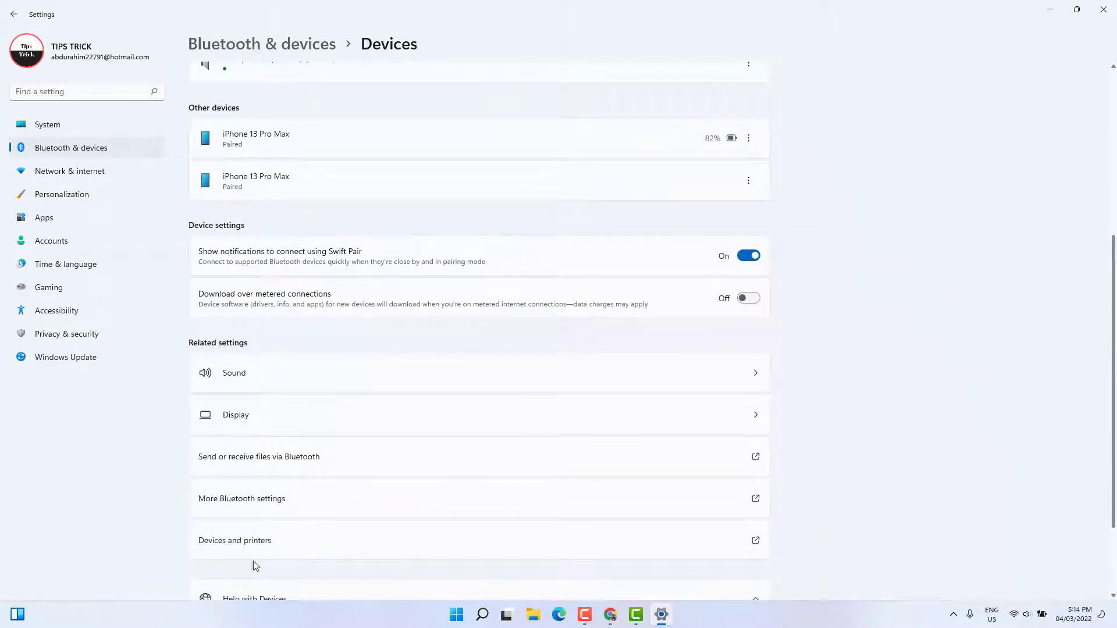
{"action": "left_click", "coordinate": [277, 504]}
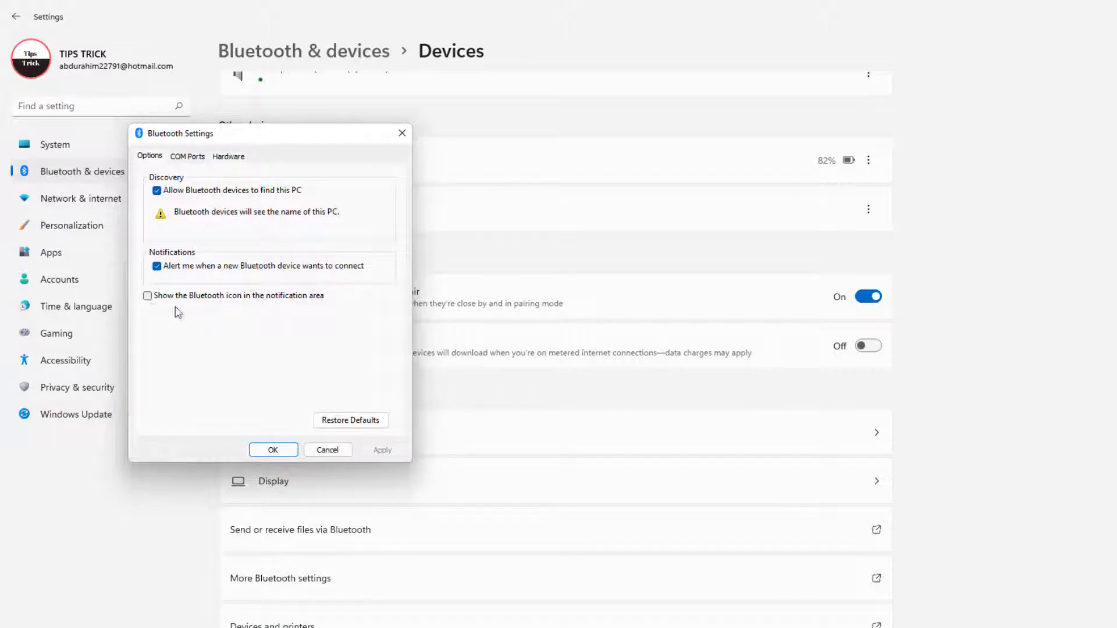
- Enable 'Show the Bluetooth icon in the notification area', apply with OK, and check the hidden tray icons
{"action": "left_click", "coordinate": [147, 296]}
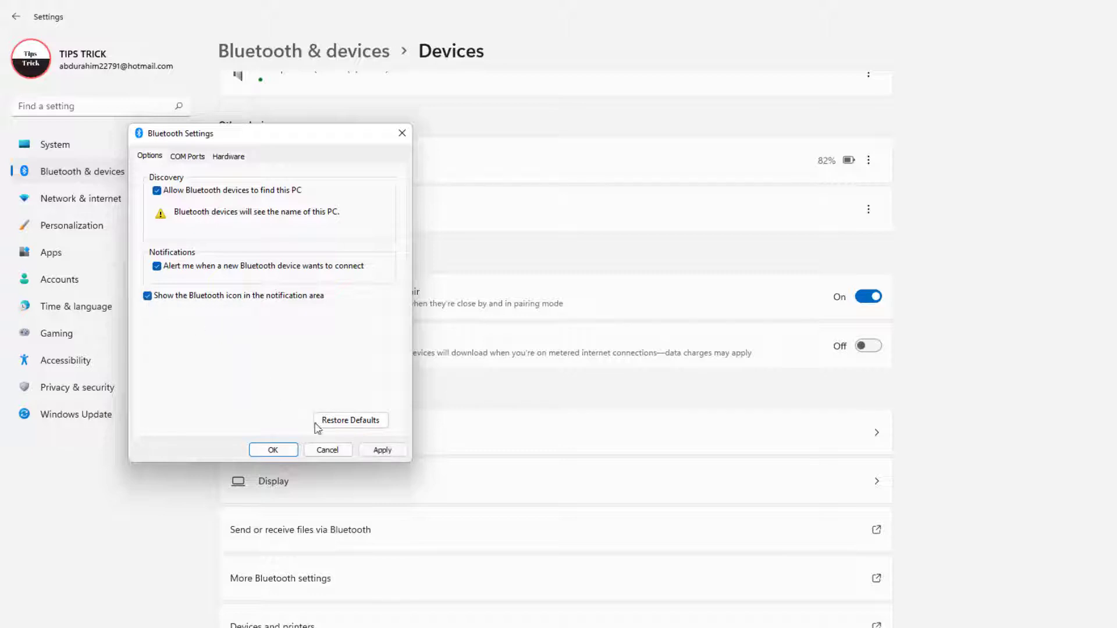
{"action": "left_click", "coordinate": [384, 452]}
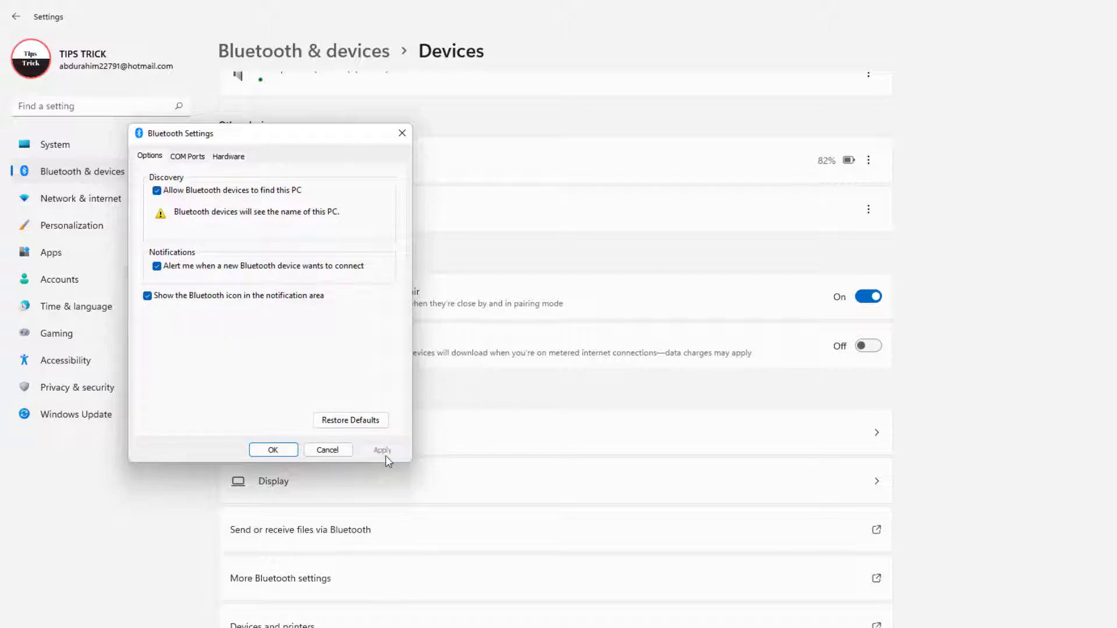
{"action": "left_click", "coordinate": [274, 450]}
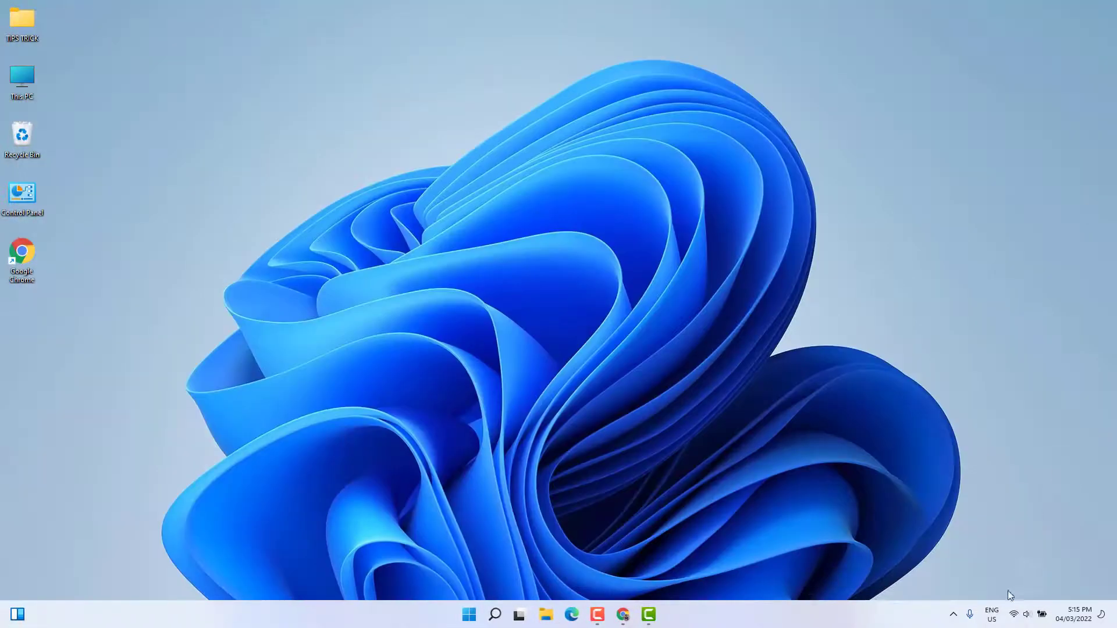
{"action": "left_click", "coordinate": [955, 622]}
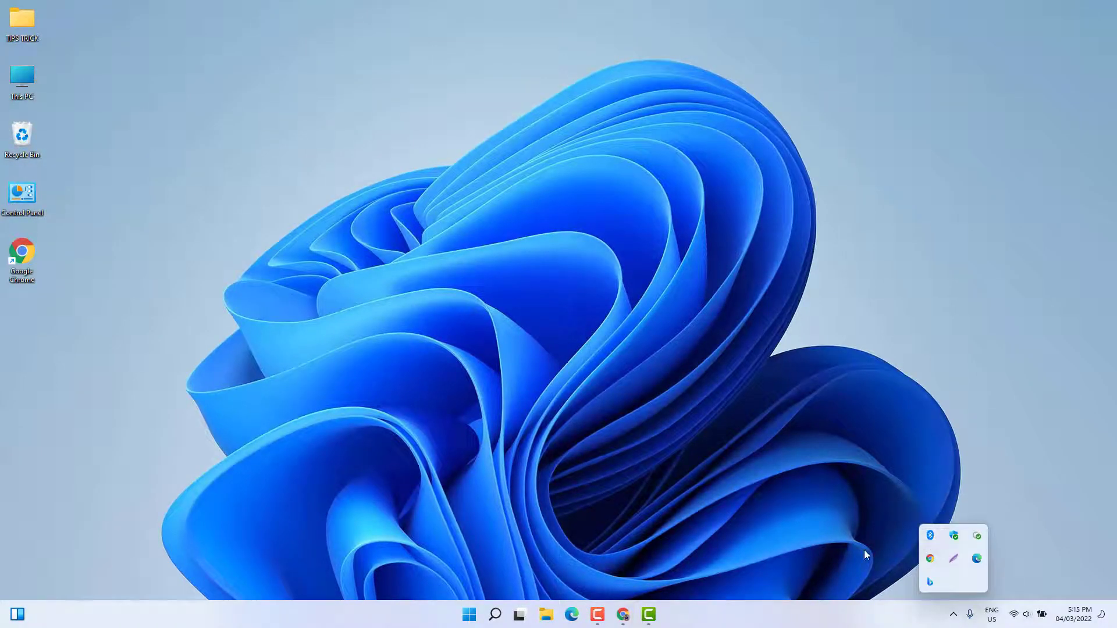
{"action": "left_click", "coordinate": [738, 464]}
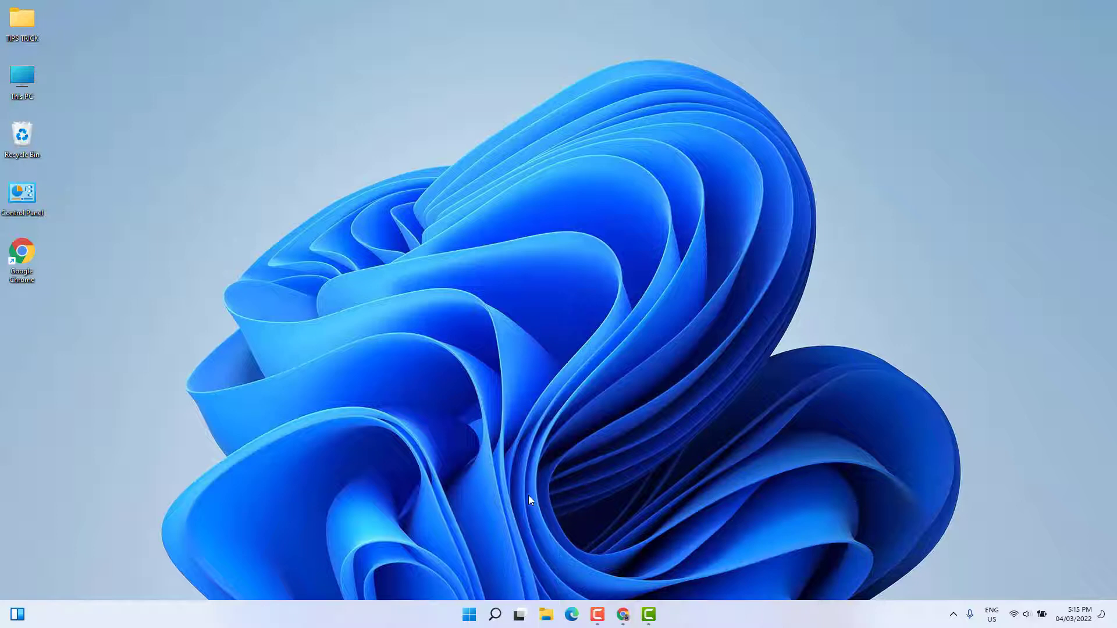
- Search 'serv' and launch the Services app
{"action": "left_click", "coordinate": [496, 614]}
{"action": "type", "text": "se"}
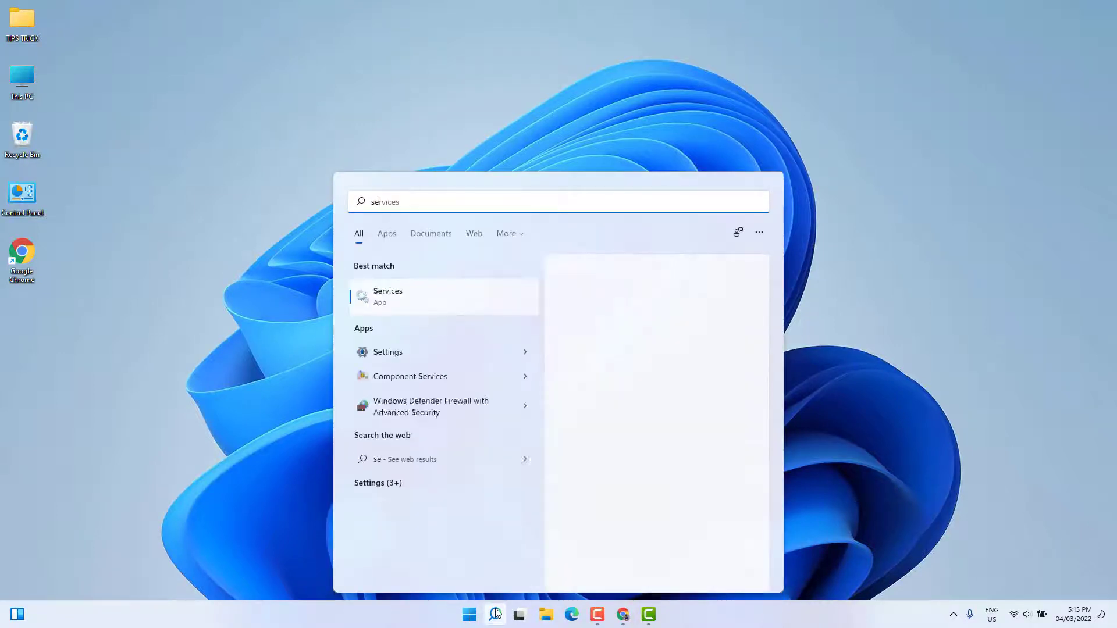
{"action": "type", "text": "rv"}
{"action": "left_click", "coordinate": [419, 294]}
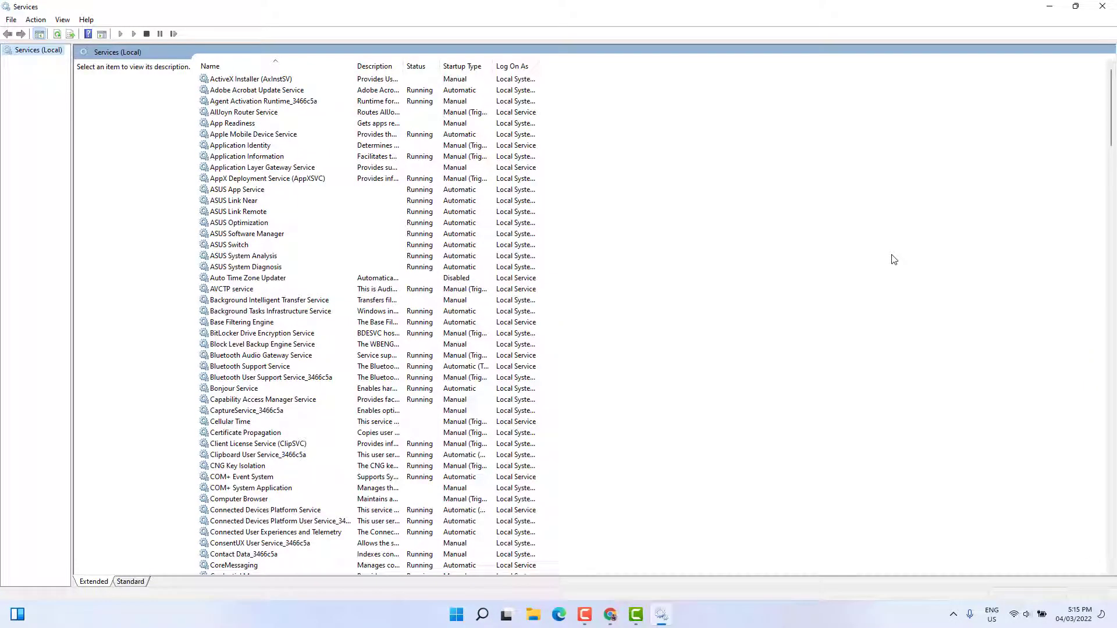
- Set the Bluetooth Support Service startup type to Automatic and apply it
{"action": "double_click", "coordinate": [251, 368]}
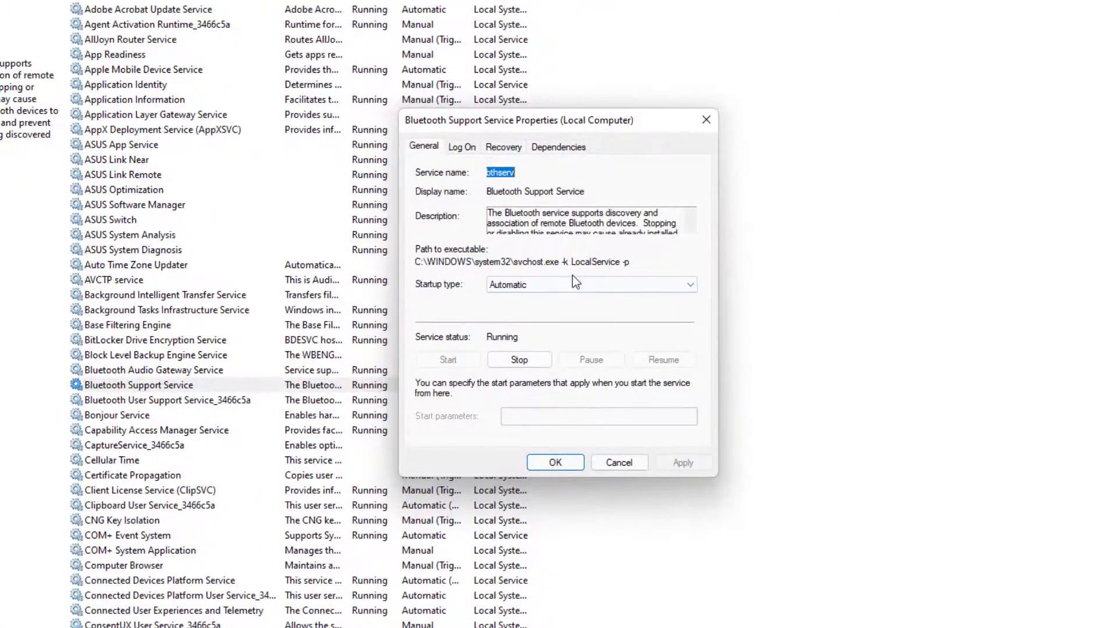
{"action": "left_click", "coordinate": [573, 283]}
{"action": "left_click", "coordinate": [534, 309]}
{"action": "left_click", "coordinate": [684, 463]}
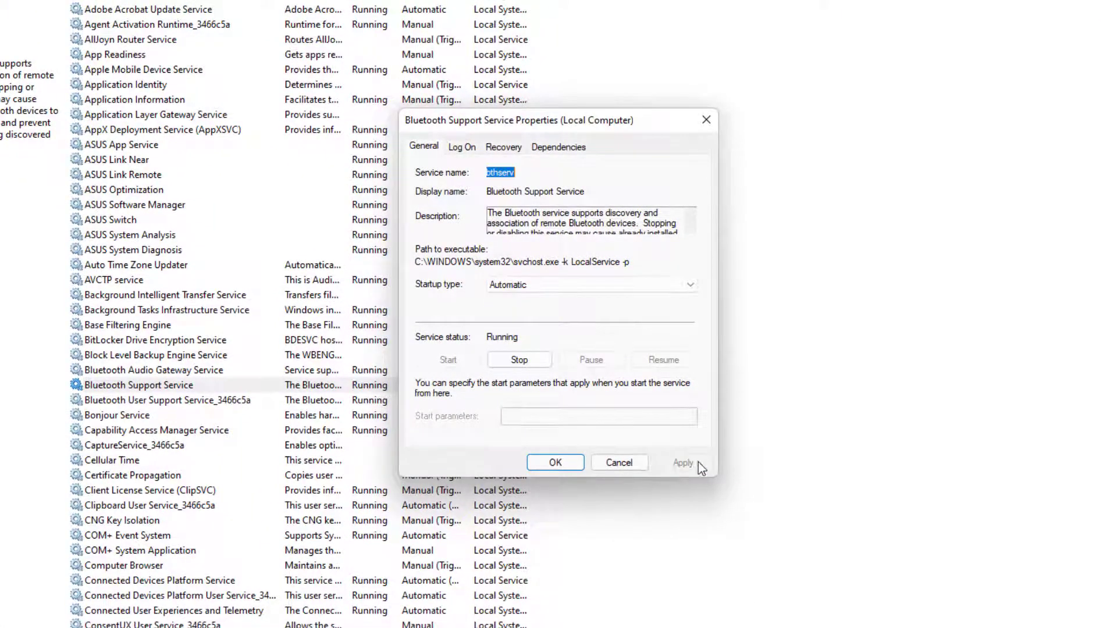
{"action": "left_click", "coordinate": [556, 463]}
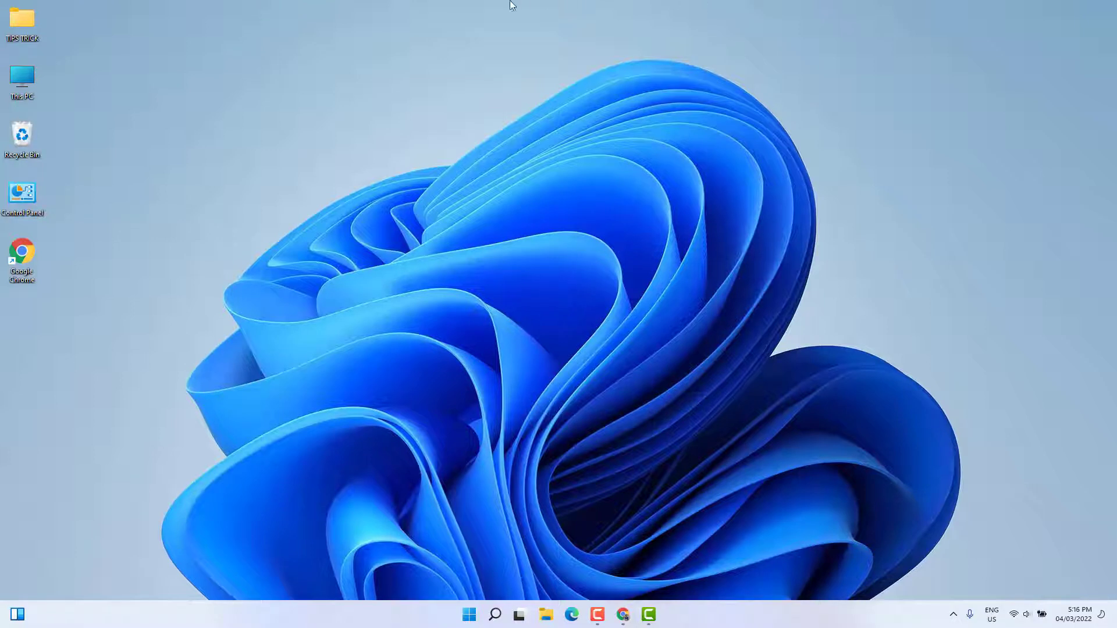
- Open Computer Management via This PC › Manage and select Device Manager
{"action": "right_click", "coordinate": [14, 90]}
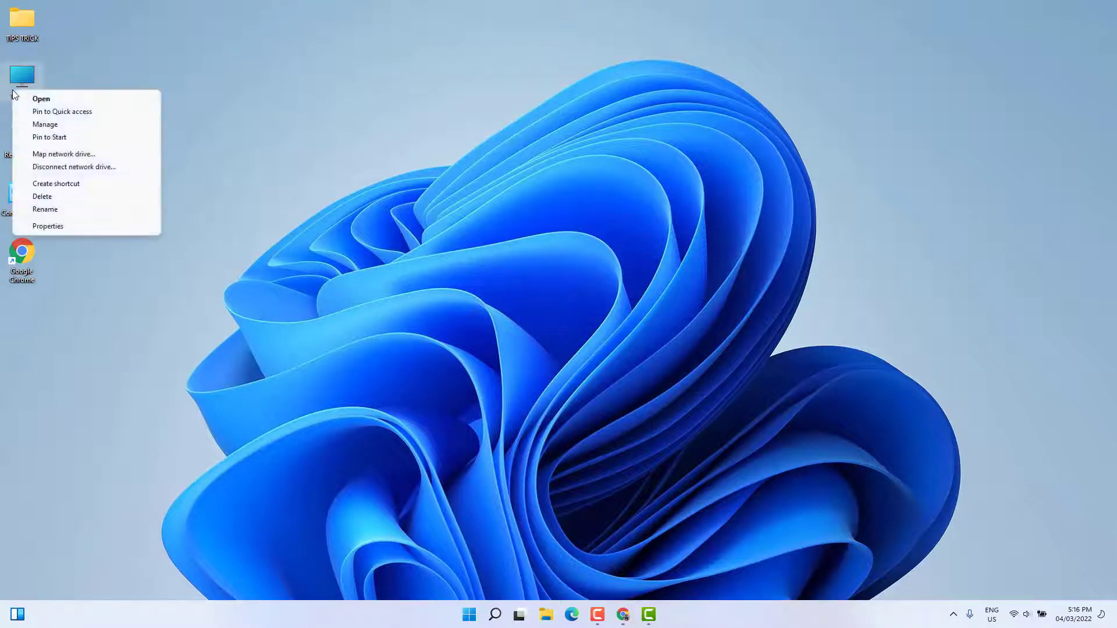
{"action": "left_click", "coordinate": [42, 126]}
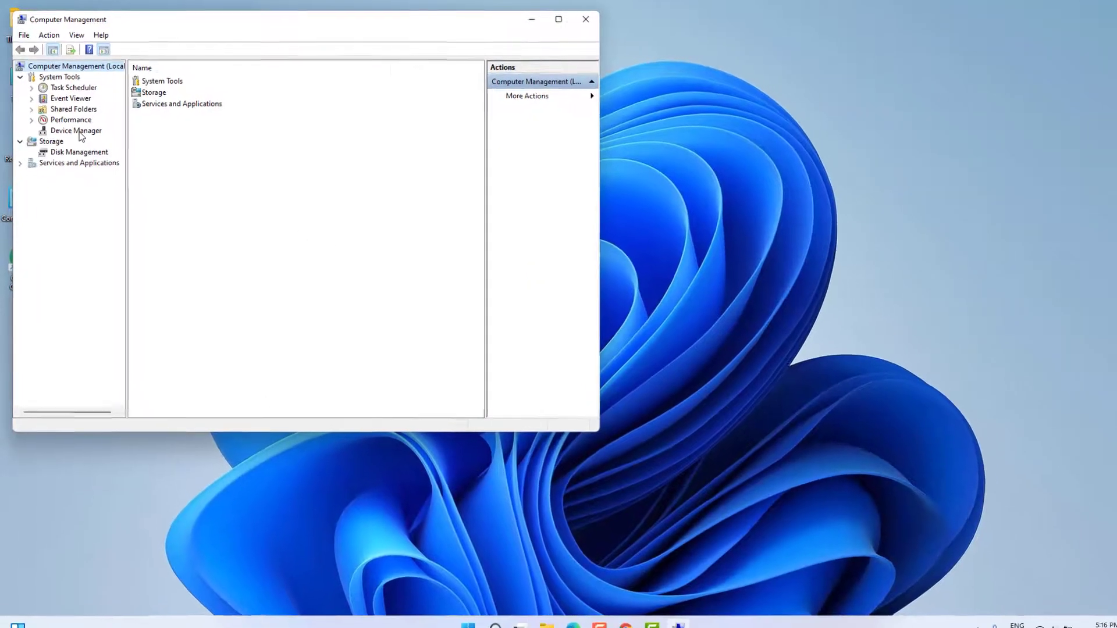
{"action": "left_click", "coordinate": [79, 133]}
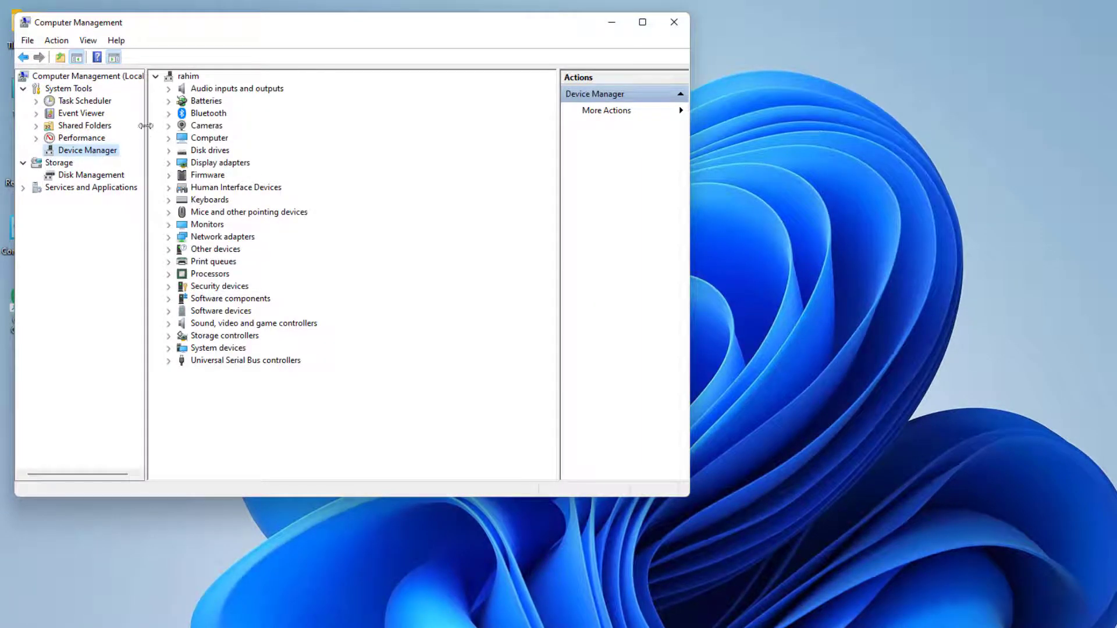
- Expand Batteries and disable the Microsoft AC Adapter
{"action": "left_click", "coordinate": [168, 101]}
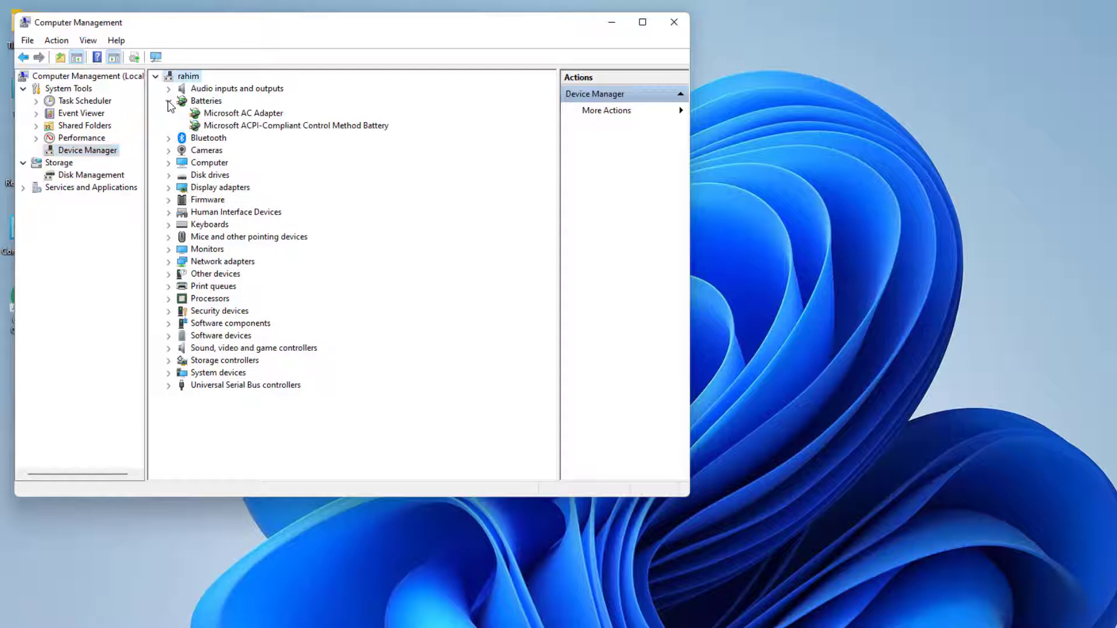
{"action": "left_click", "coordinate": [250, 116]}
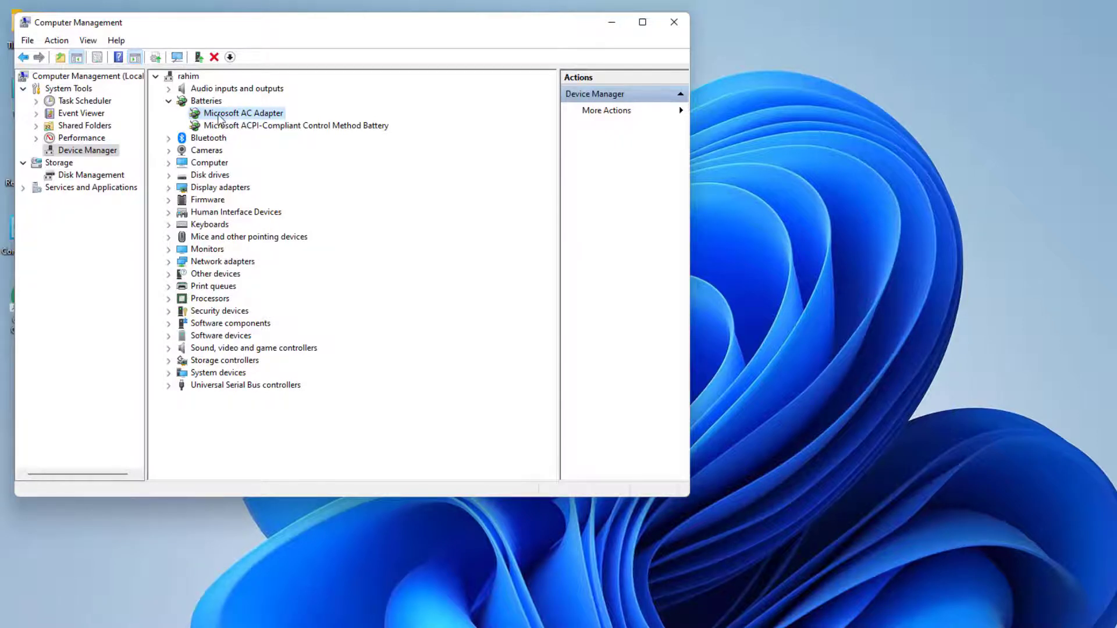
{"action": "right_click", "coordinate": [238, 116]}
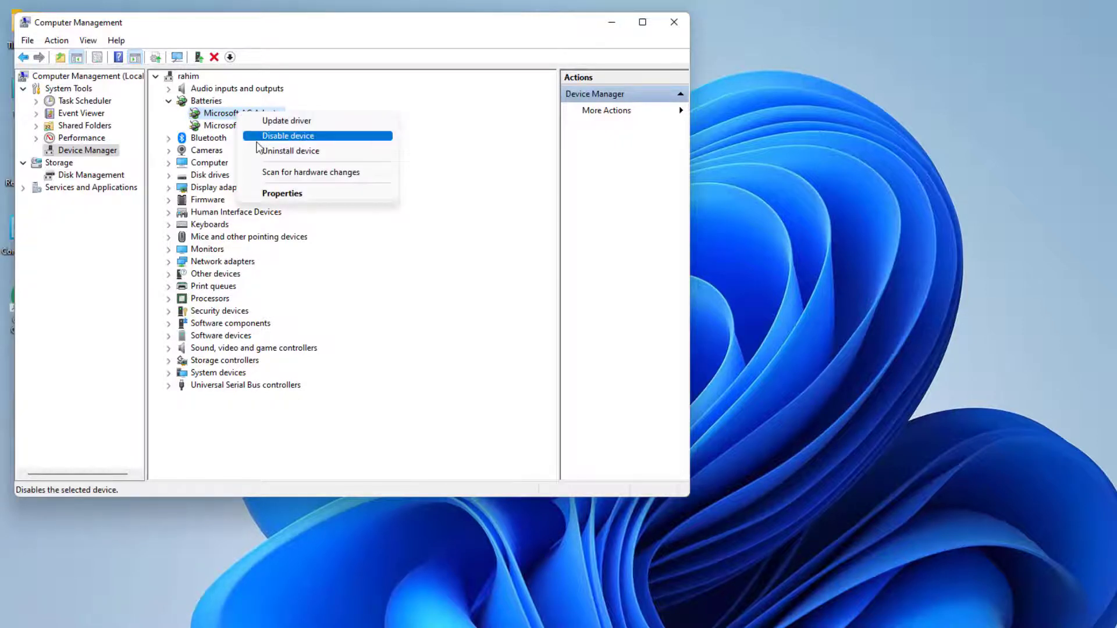
{"action": "left_click", "coordinate": [268, 138]}
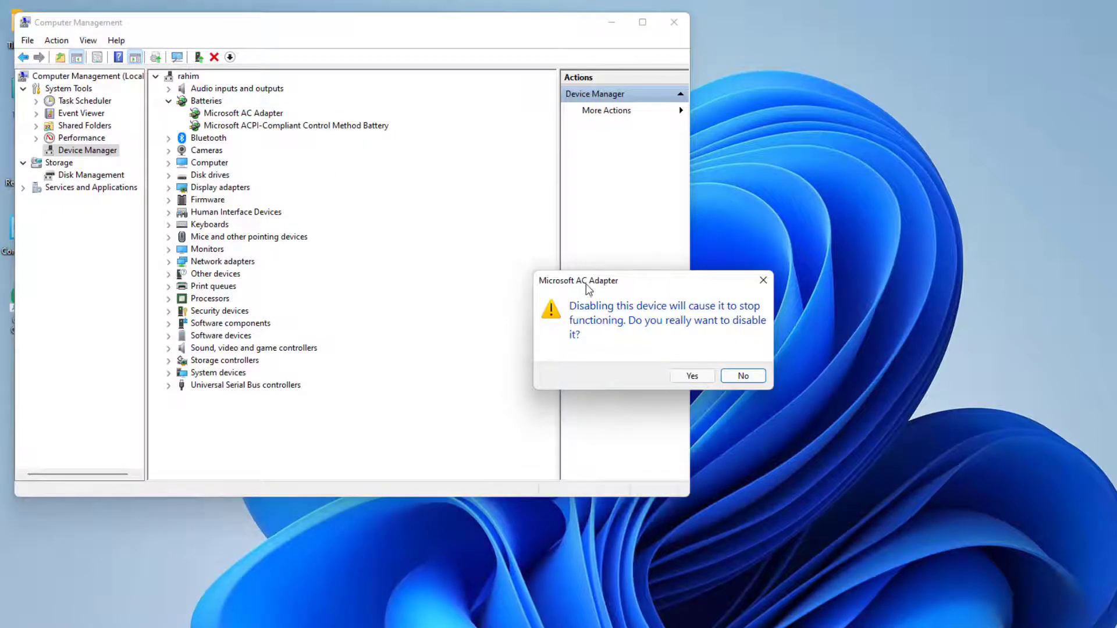
{"action": "left_click", "coordinate": [700, 377]}
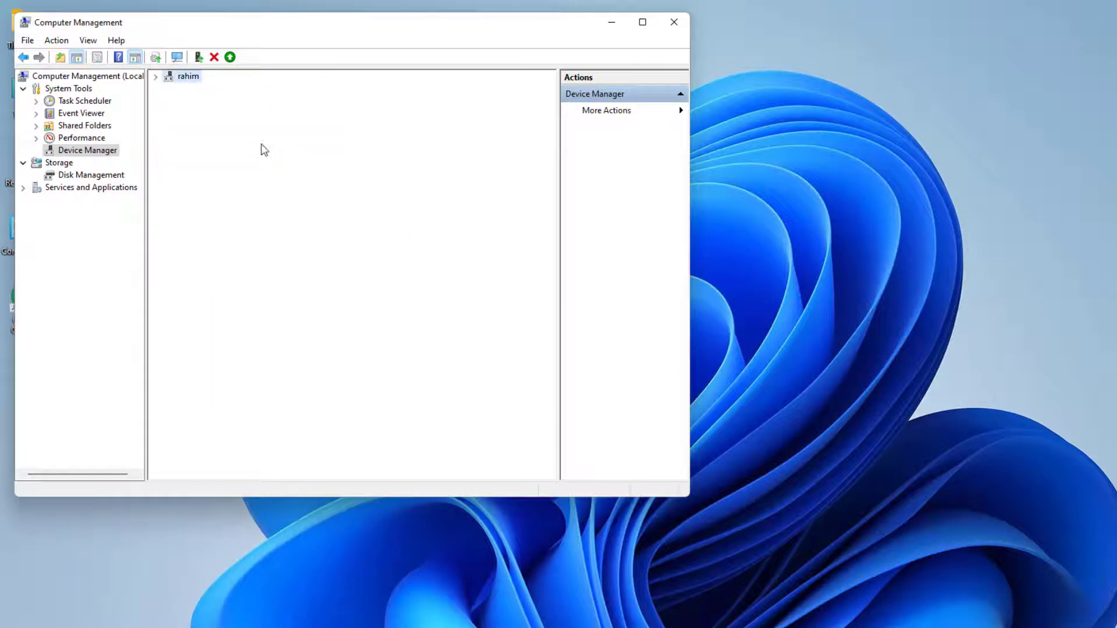
- Disable the Microsoft ACPI-Compliant Control Method Battery, then scan for hardware changes
{"action": "left_click", "coordinate": [245, 127]}
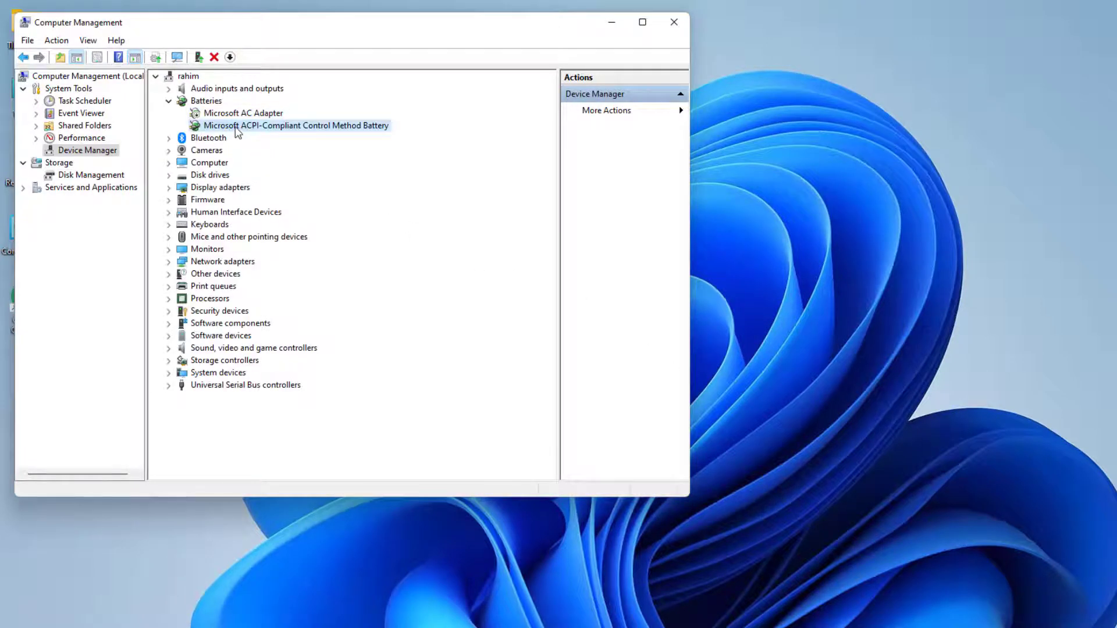
{"action": "right_click", "coordinate": [238, 124]}
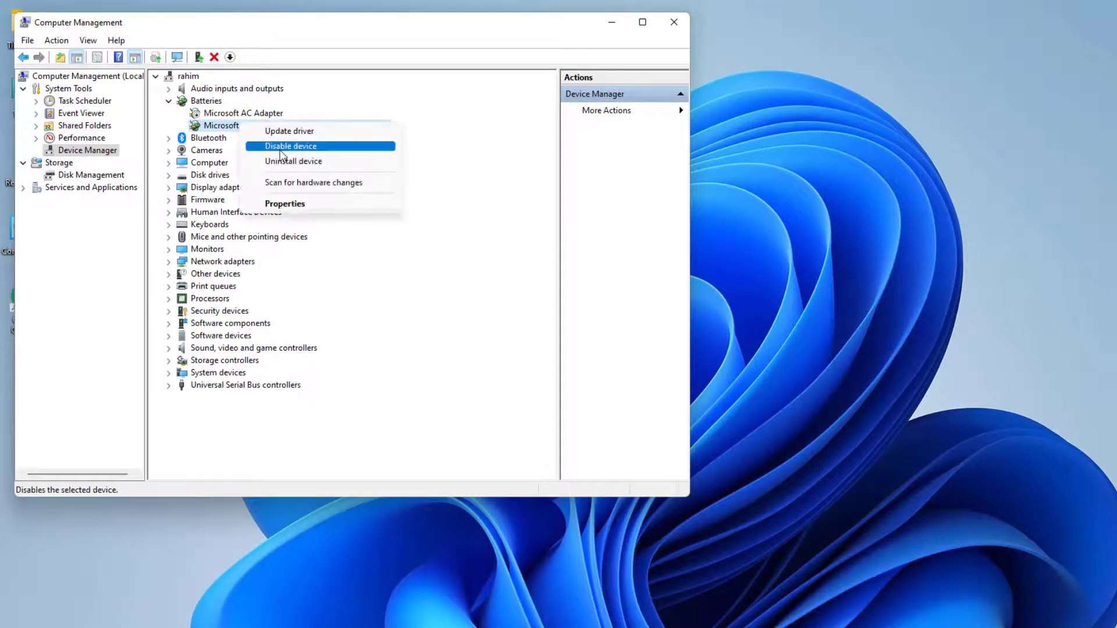
{"action": "left_click", "coordinate": [284, 147]}
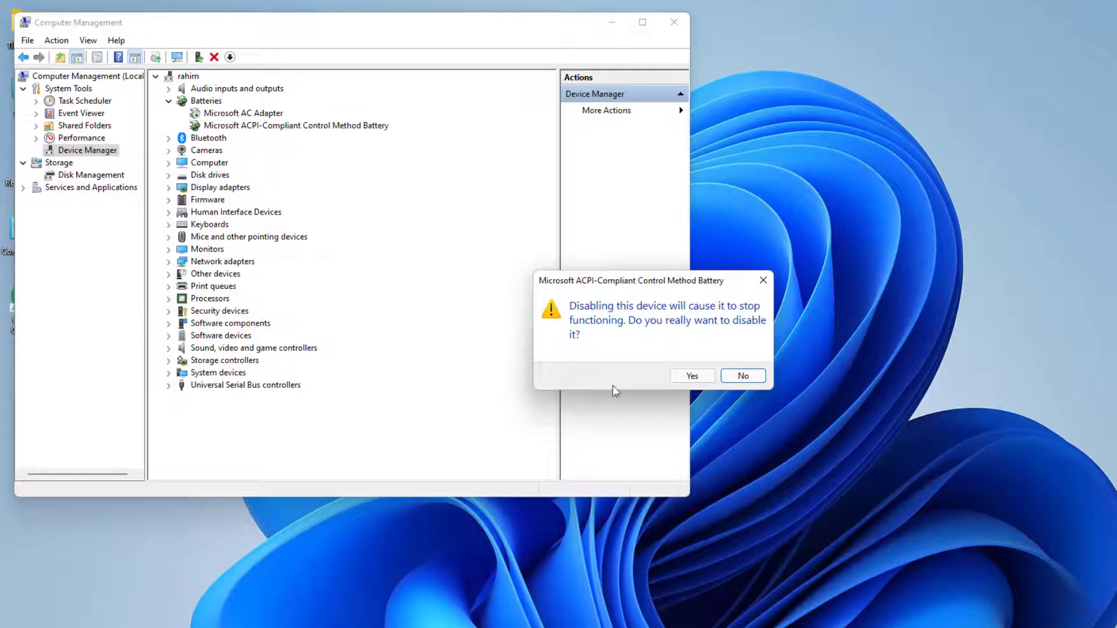
{"action": "left_click", "coordinate": [682, 375]}
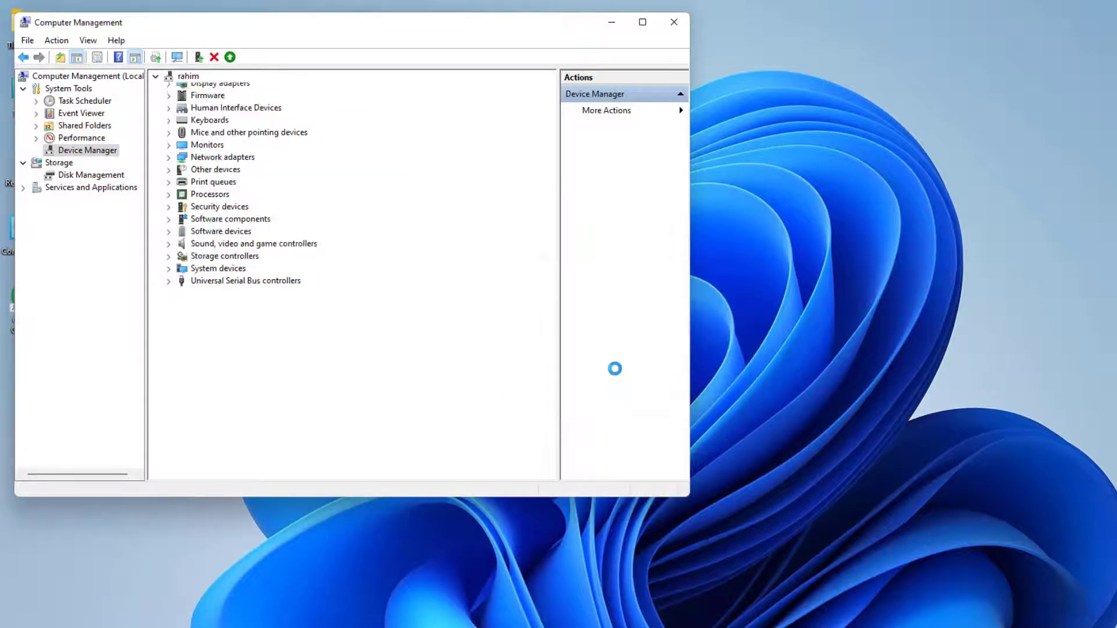
{"action": "left_click", "coordinate": [177, 57]}
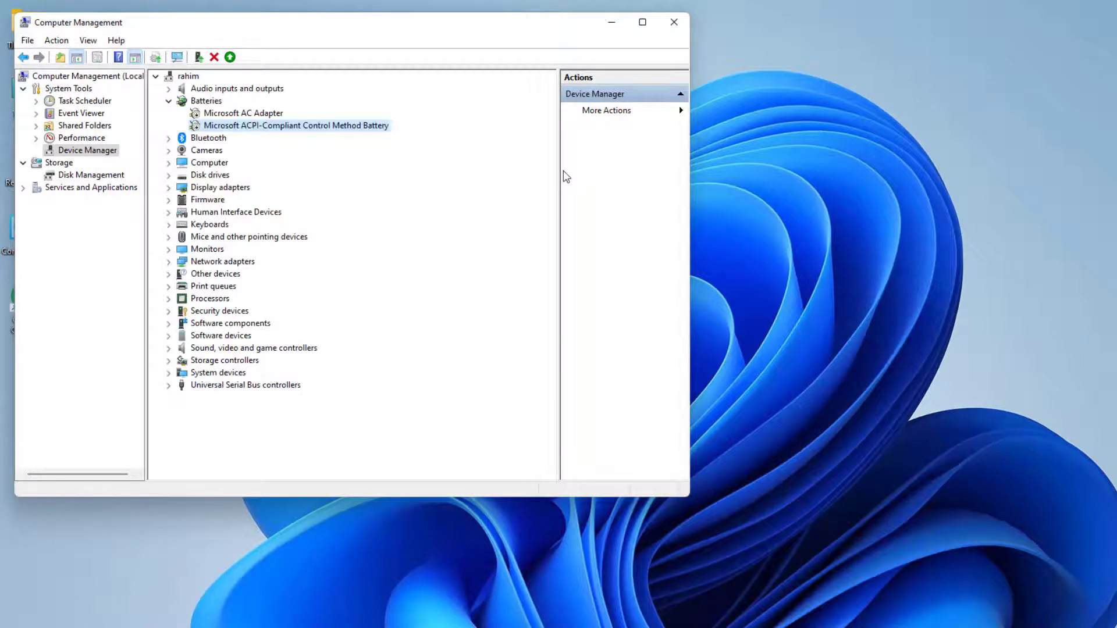
{"action": "left_click", "coordinate": [256, 114]}
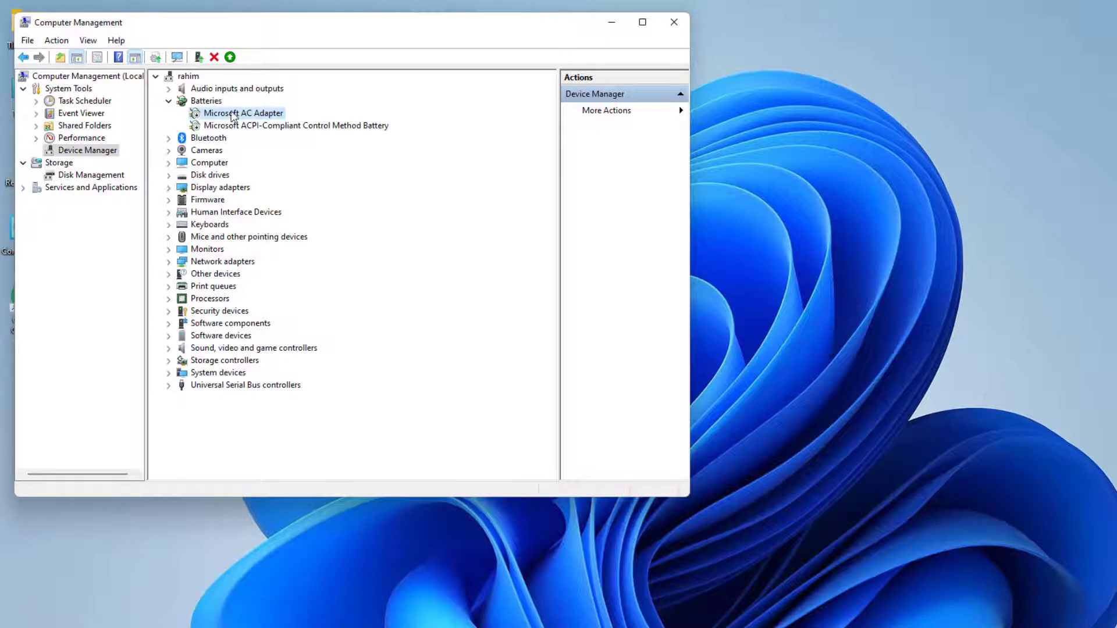
- Enable the Microsoft AC Adapter and the ACPI-Compliant battery again, then close Computer Management
{"action": "right_click", "coordinate": [243, 113]}
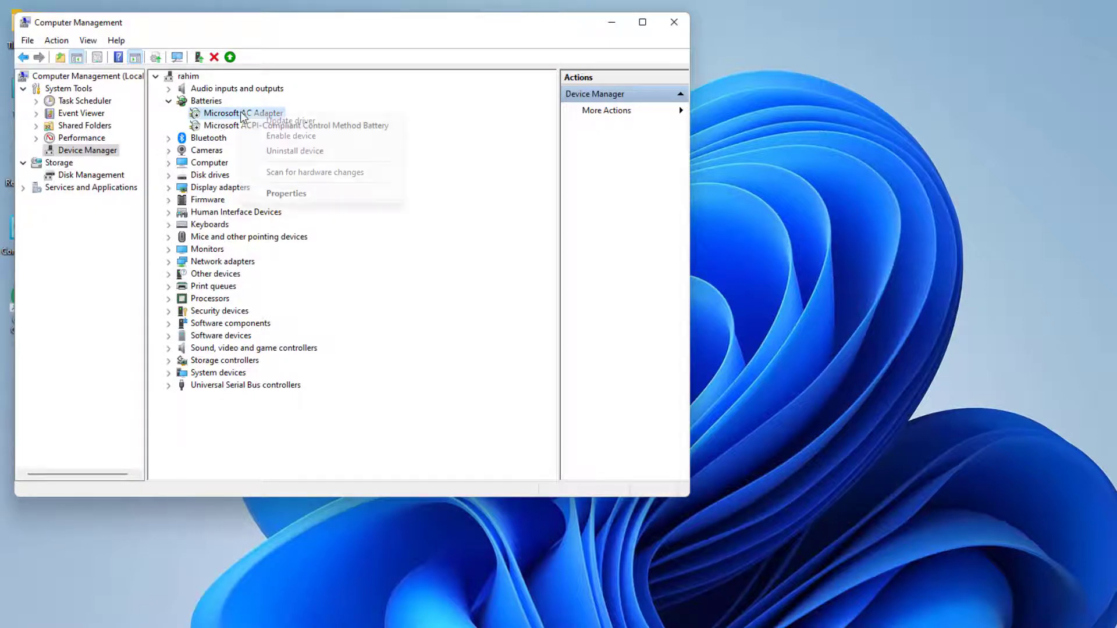
{"action": "left_click", "coordinate": [272, 136]}
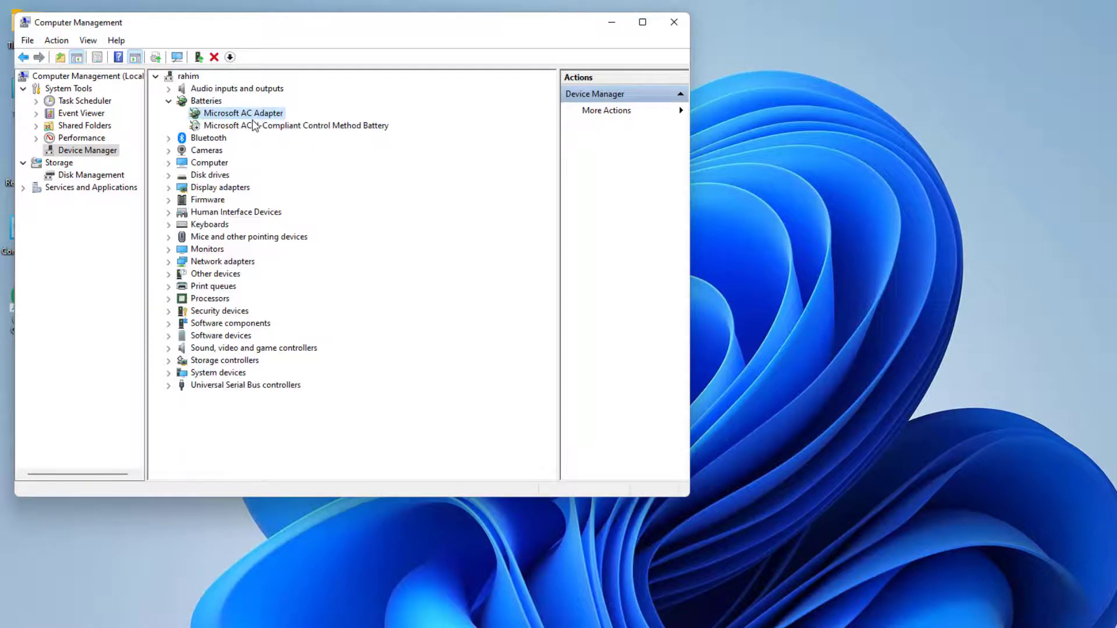
{"action": "left_click", "coordinate": [255, 126]}
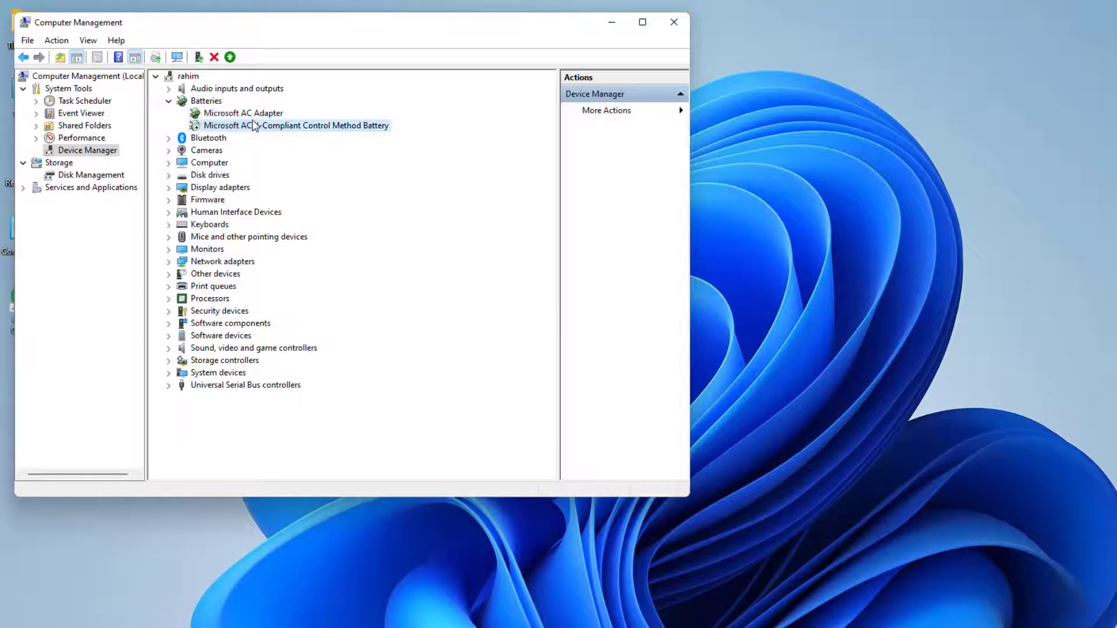
{"action": "right_click", "coordinate": [240, 124]}
{"action": "left_click", "coordinate": [263, 151]}
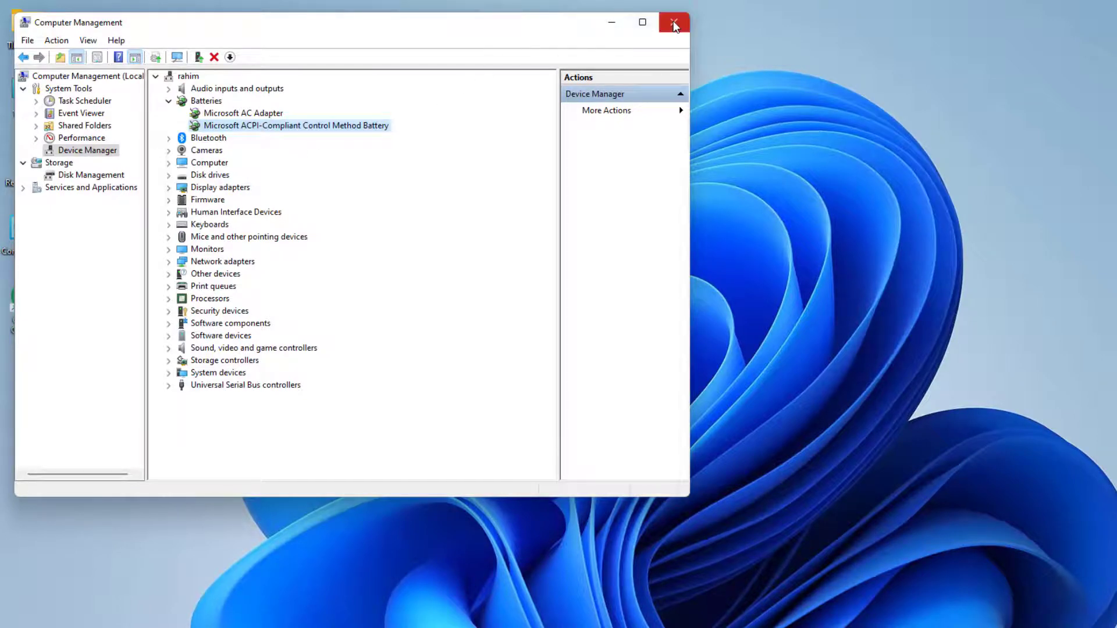
{"action": "left_click", "coordinate": [674, 24]}
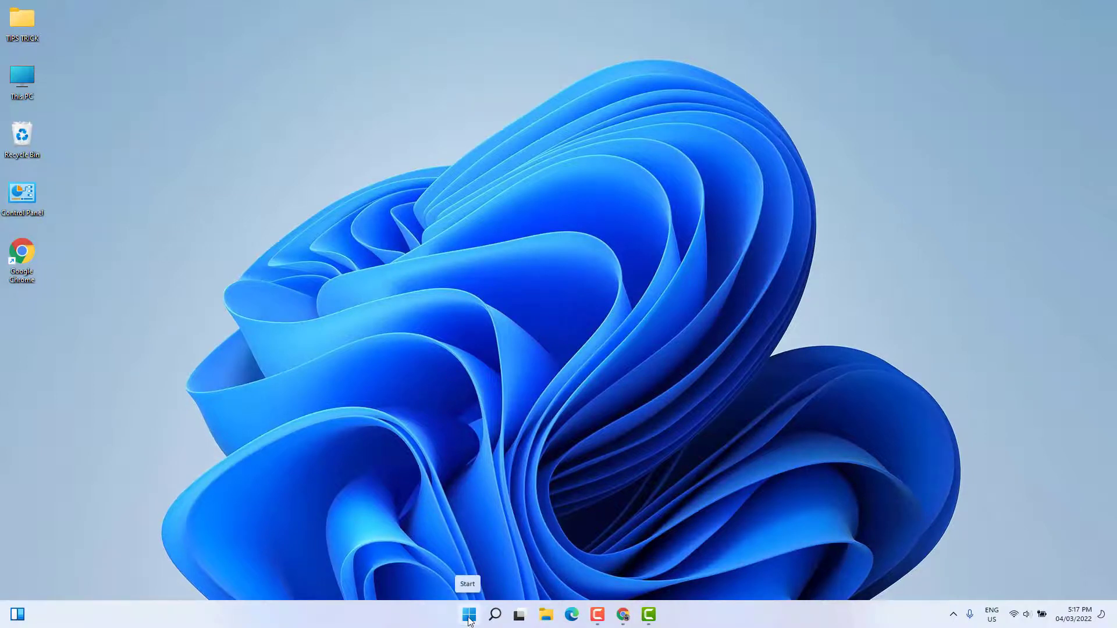
- Search 'trouble' and open the Troubleshoot settings page
{"action": "left_click", "coordinate": [496, 612]}
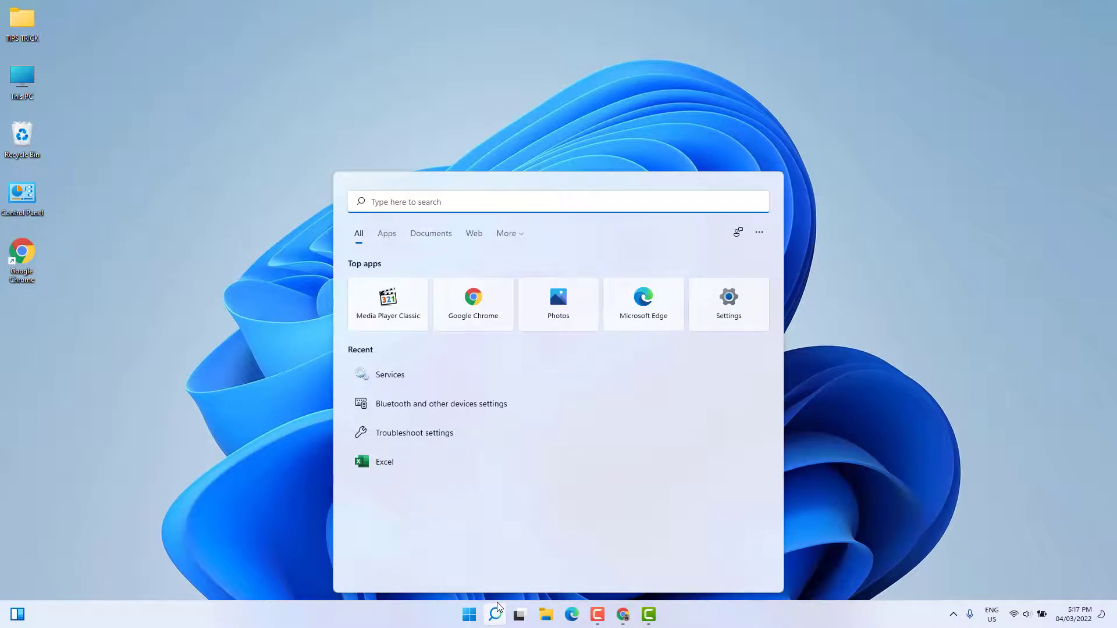
{"action": "type", "text": "trou"}
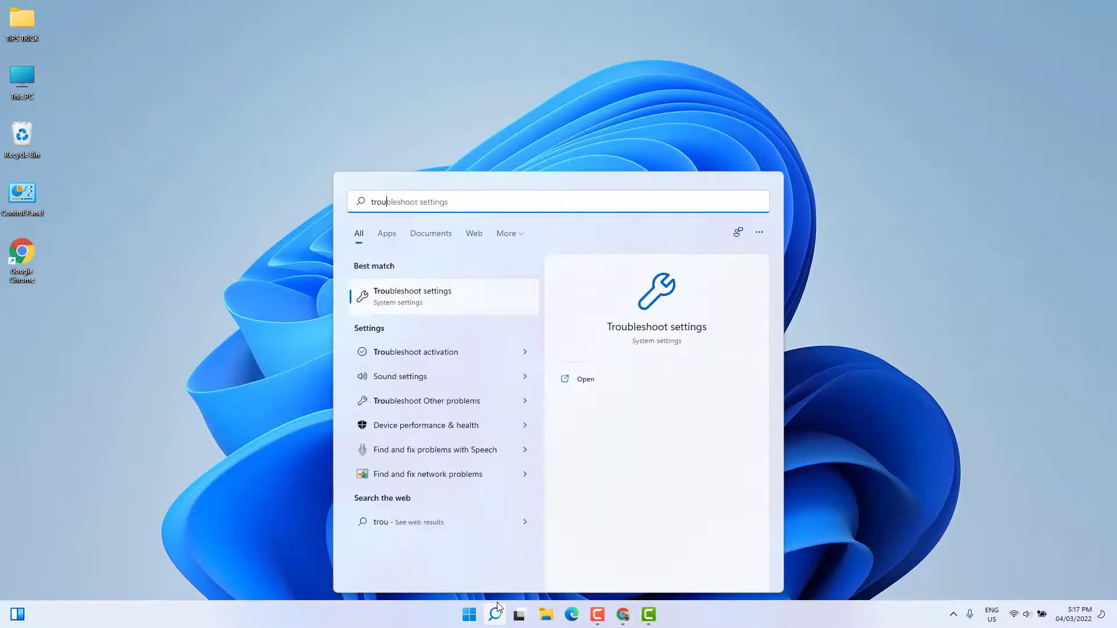
{"action": "type", "text": "ble"}
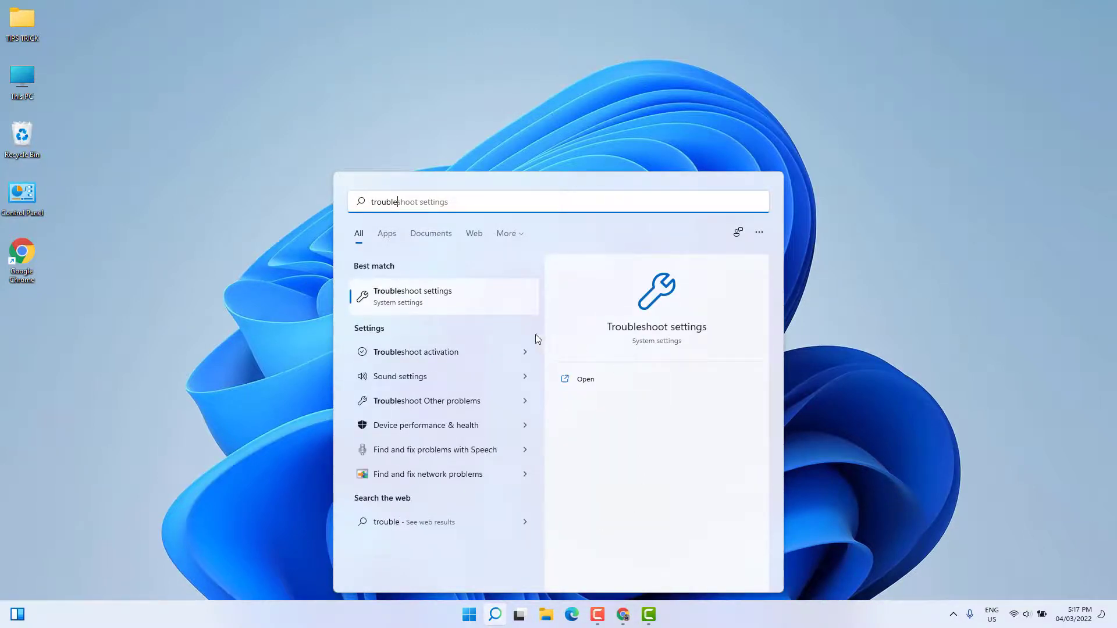
{"action": "left_click", "coordinate": [437, 300]}
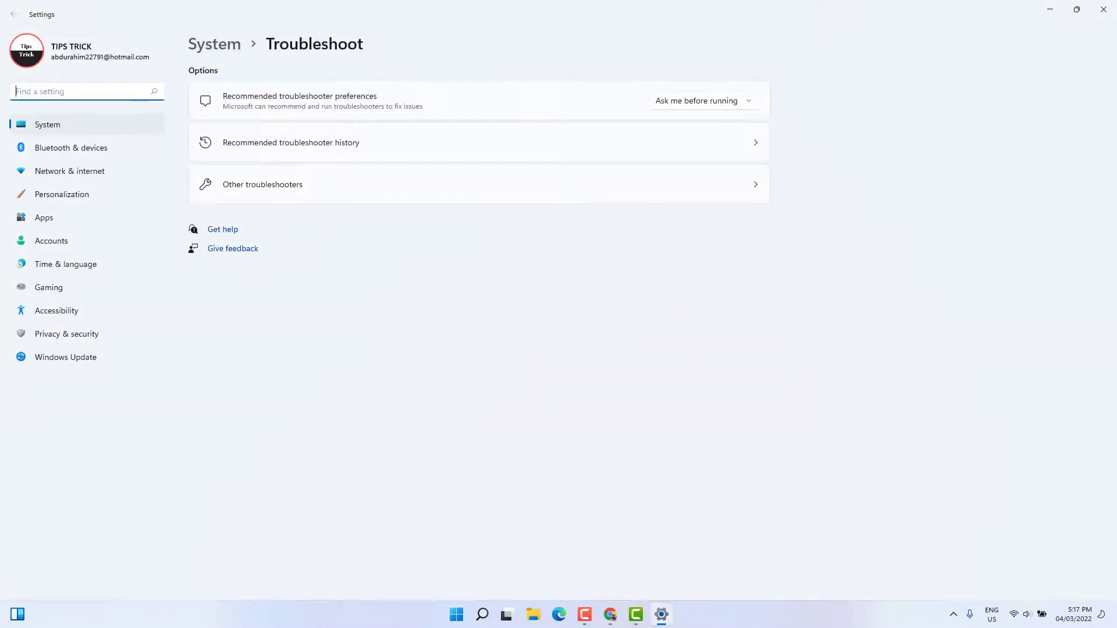
- Run the Power troubleshooter under Other troubleshooters and close it when finished
{"action": "left_click", "coordinate": [271, 193]}
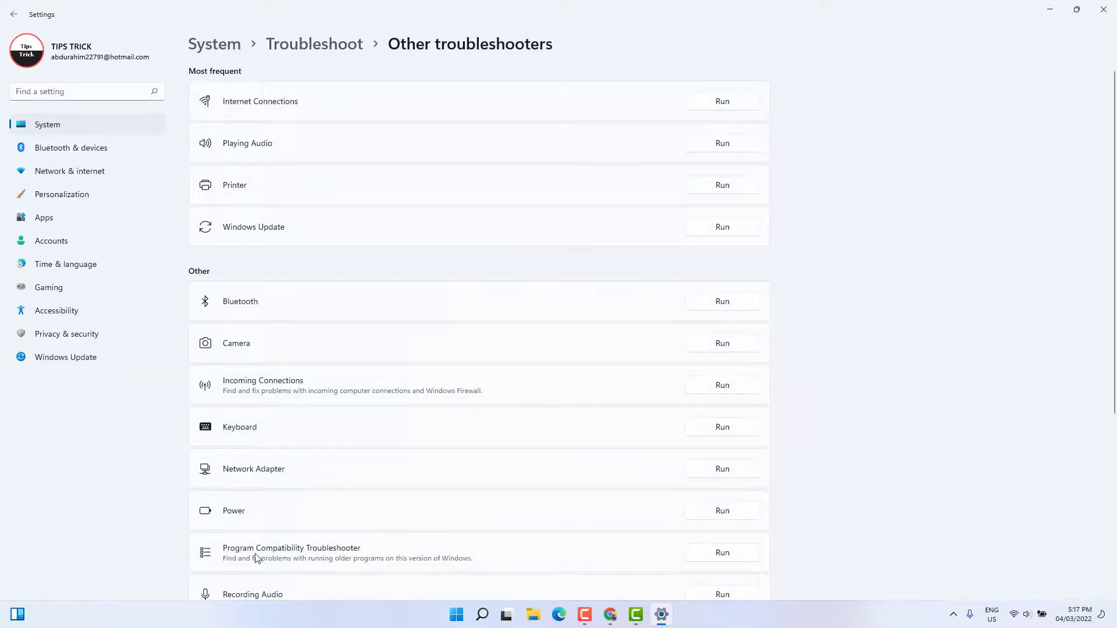
{"action": "left_click", "coordinate": [736, 516]}
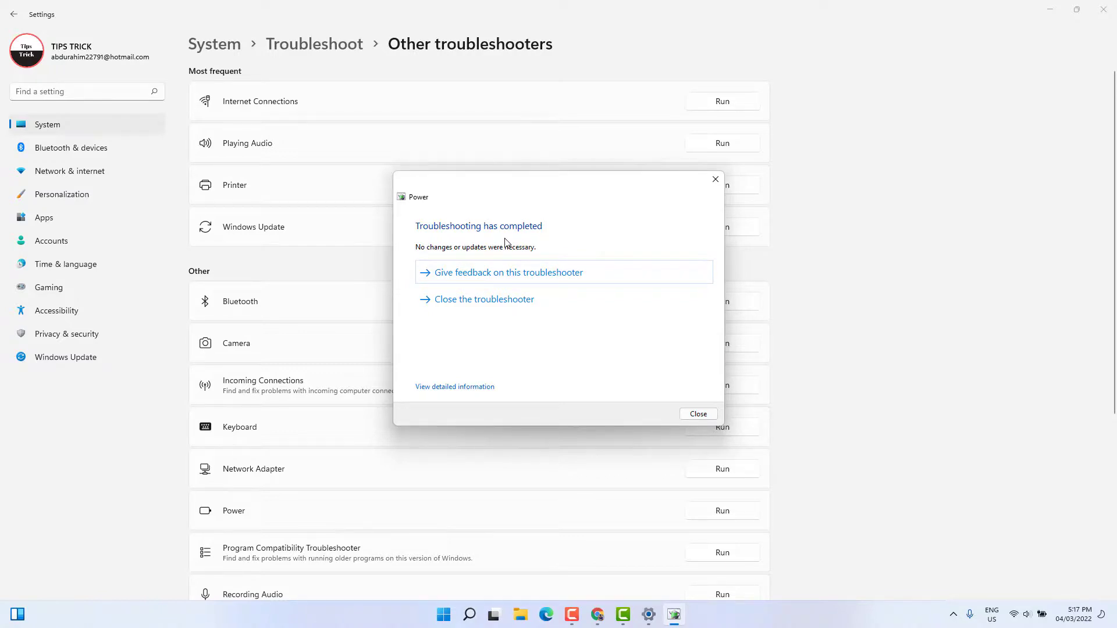
{"action": "left_click", "coordinate": [700, 414]}
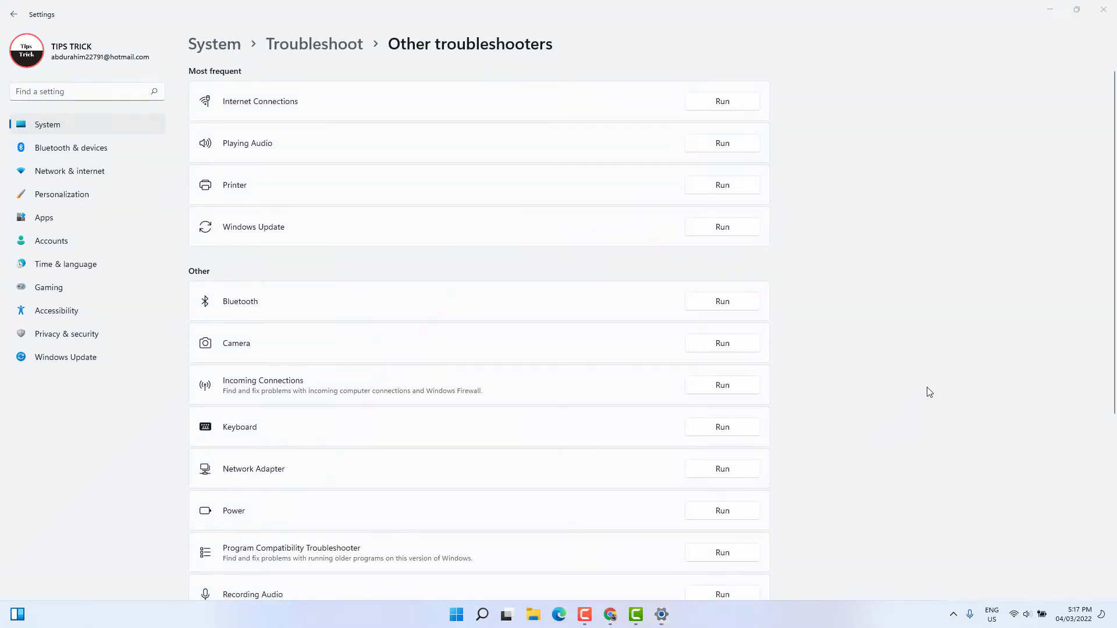
- Close Settings and refresh the desktop
{"action": "left_click", "coordinate": [1104, 9]}
{"action": "right_click", "coordinate": [620, 176]}
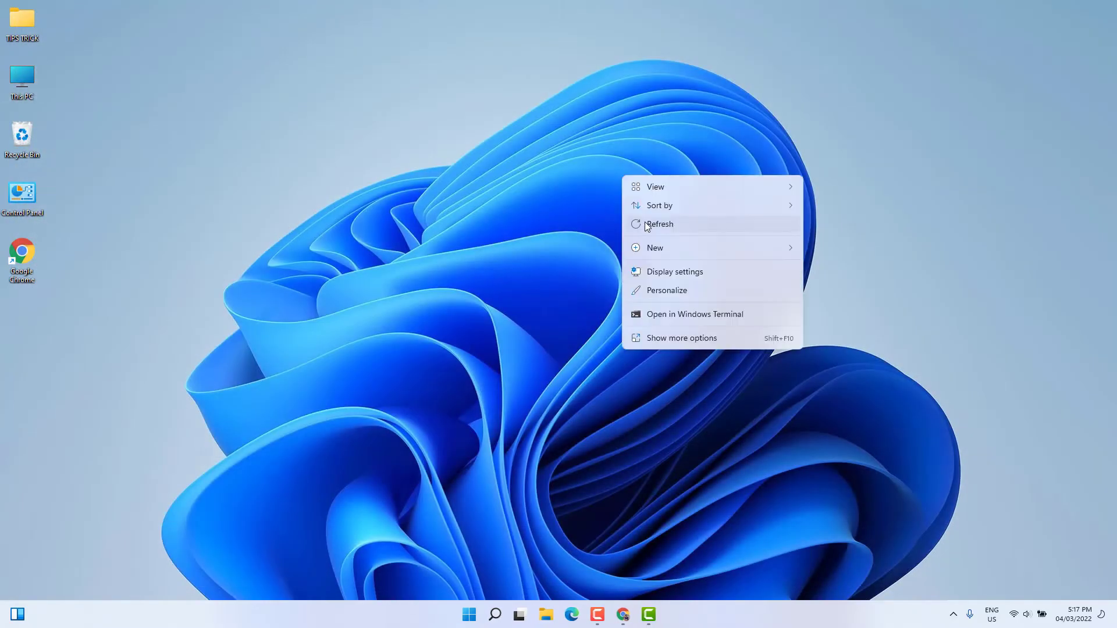
{"action": "left_click", "coordinate": [649, 224]}
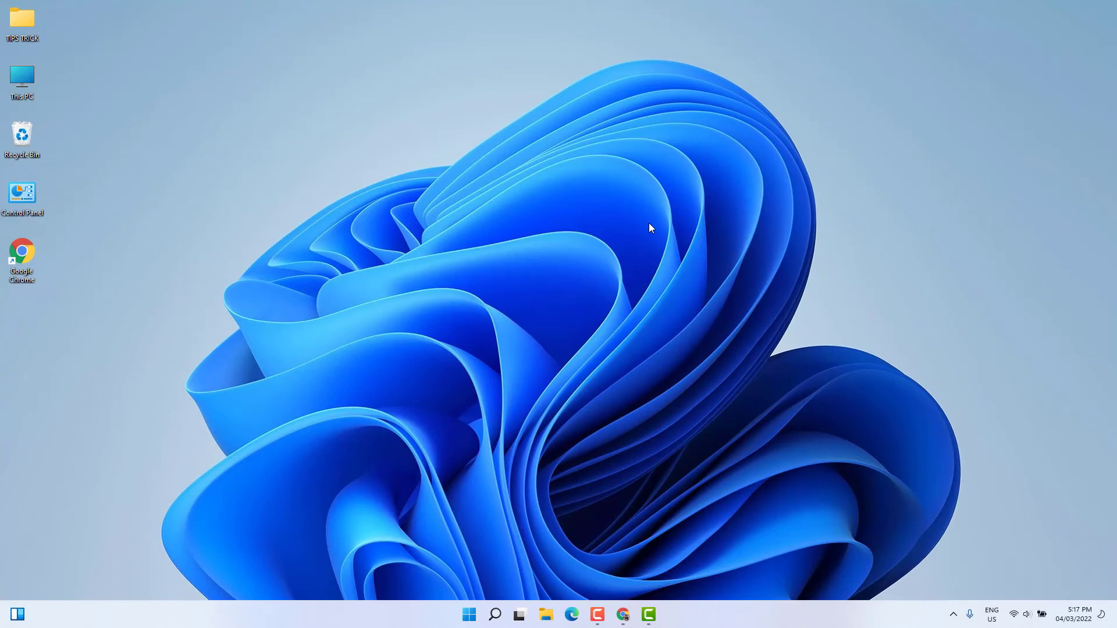